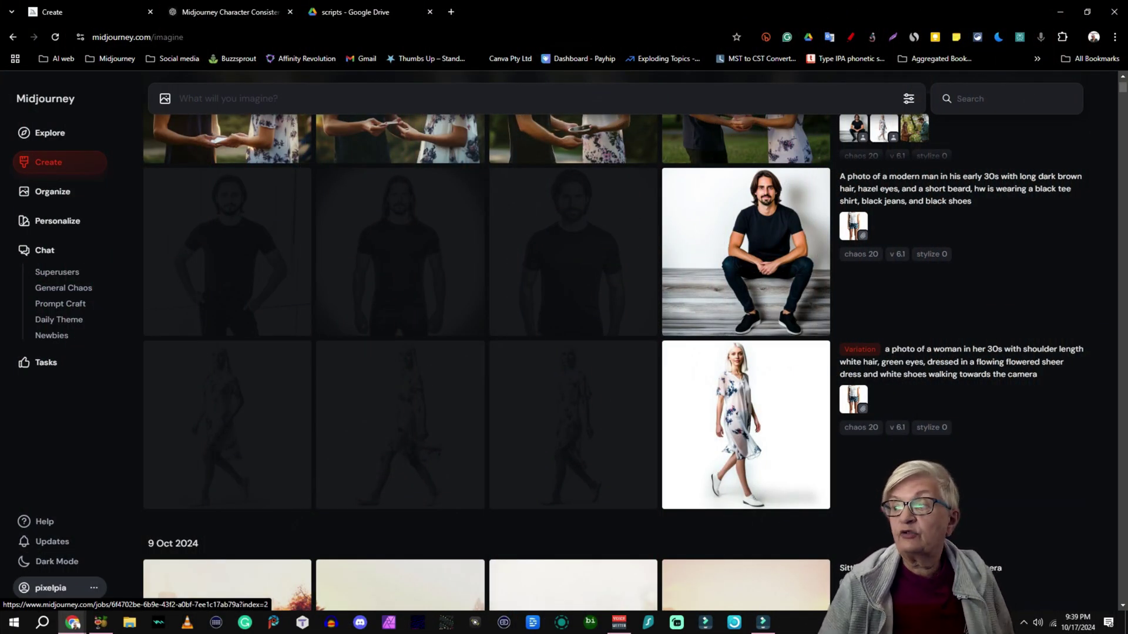
Find the white-haired woman in the flowered sheer dress in the Create grid.
mouse_move(746, 447)
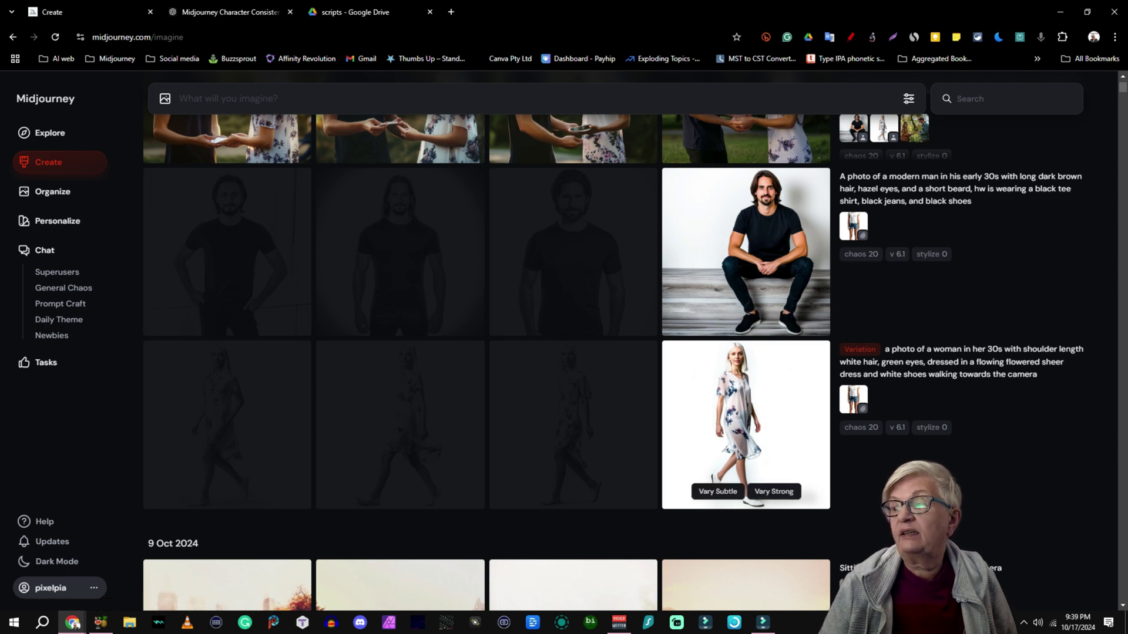
mouse_move(746, 264)
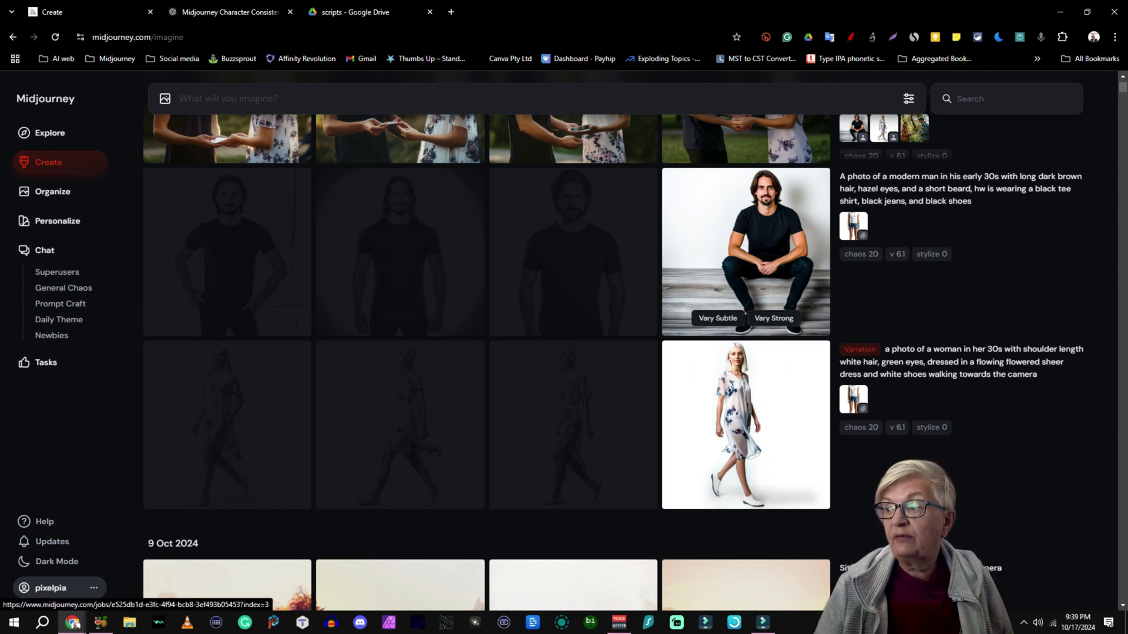
mouse_move(746, 423)
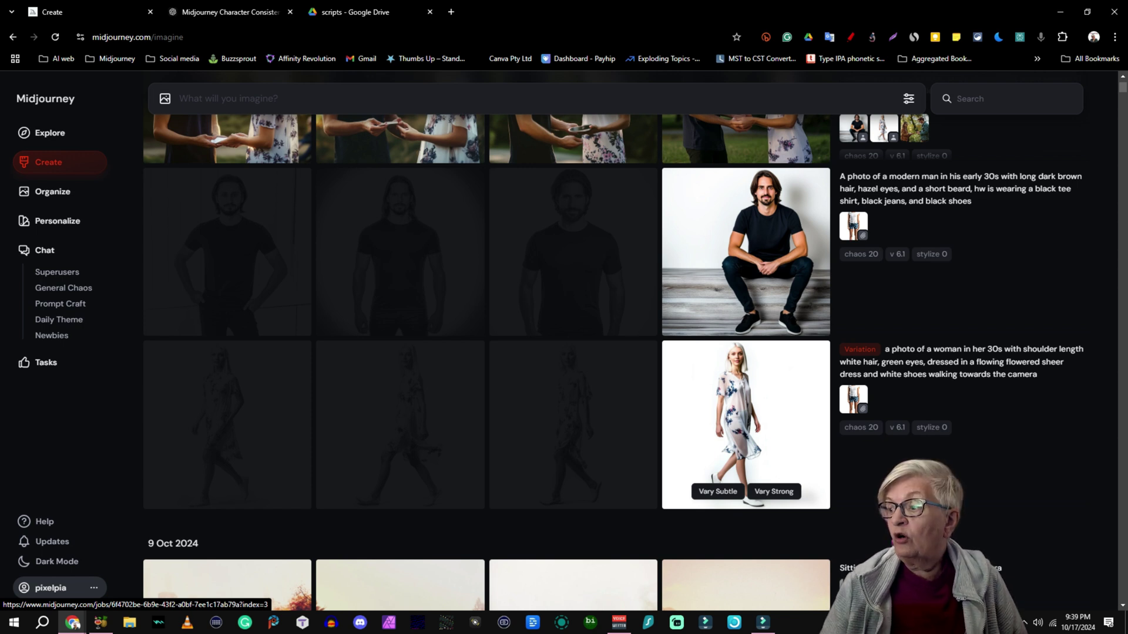
Open the white-haired woman image, attach it as a character reference, and select her description.
left_click(746, 423)
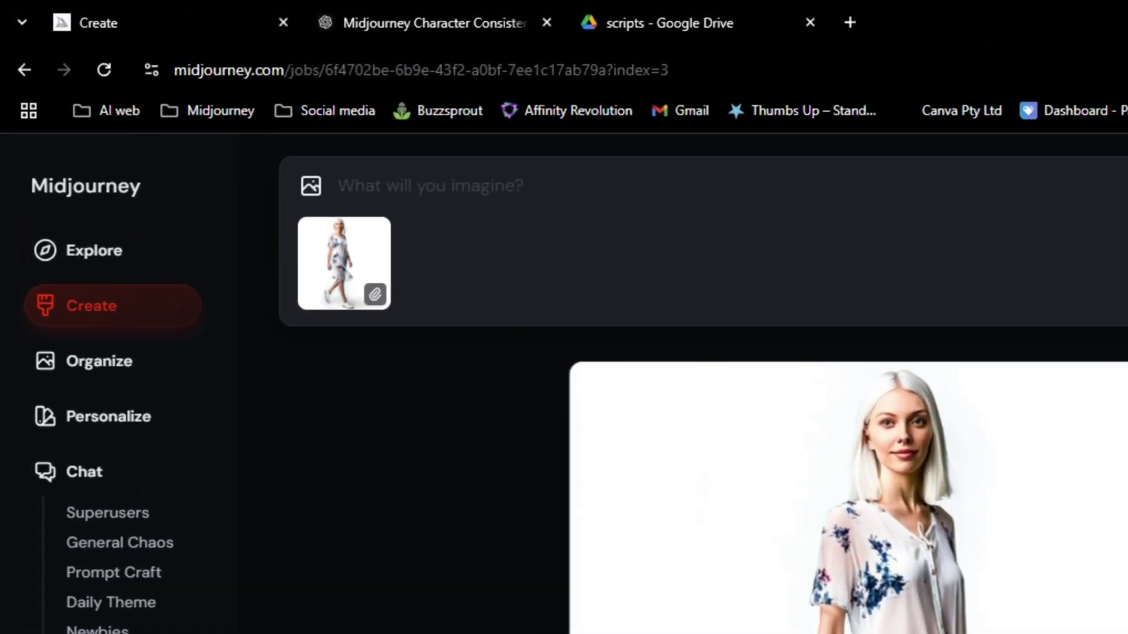
mouse_move(330, 294)
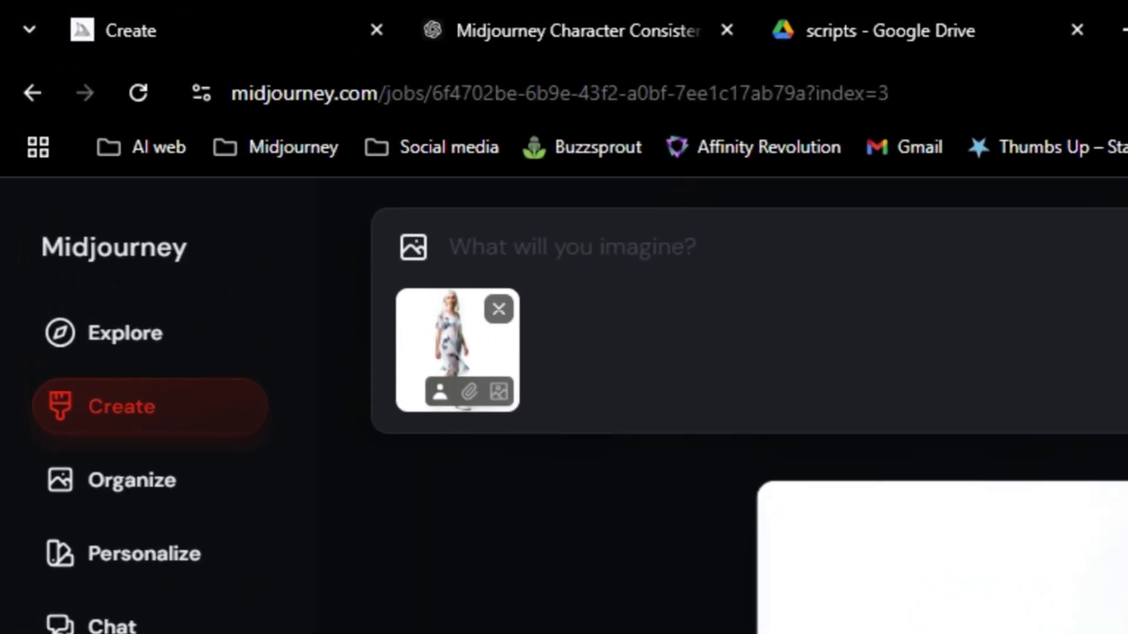
left_click(440, 391)
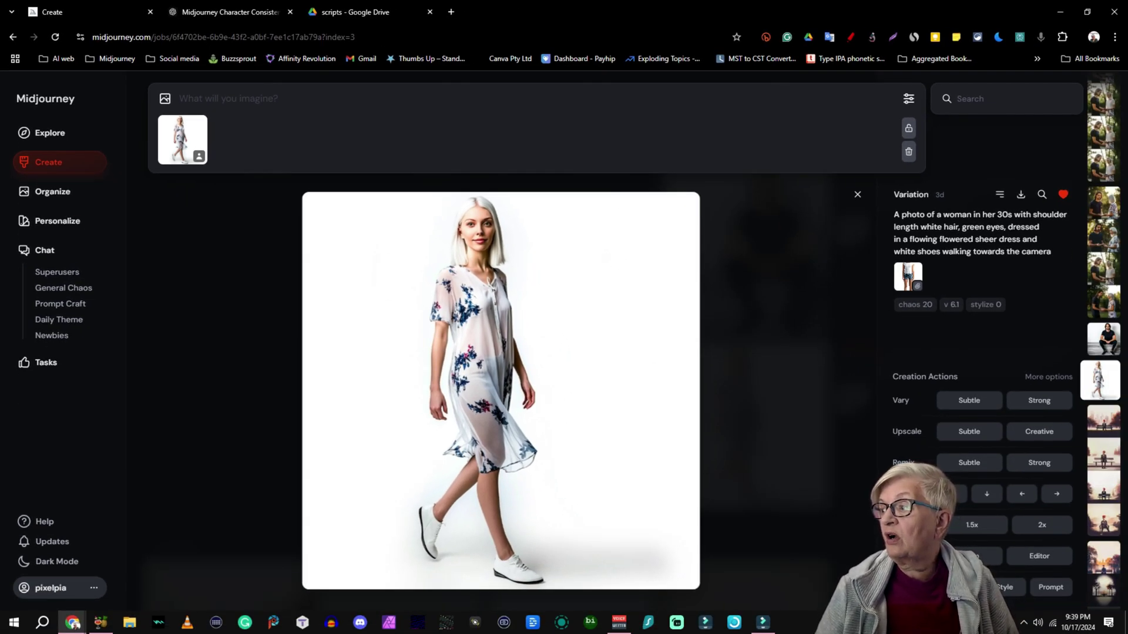
left_click_drag(1007, 227, 938, 214)
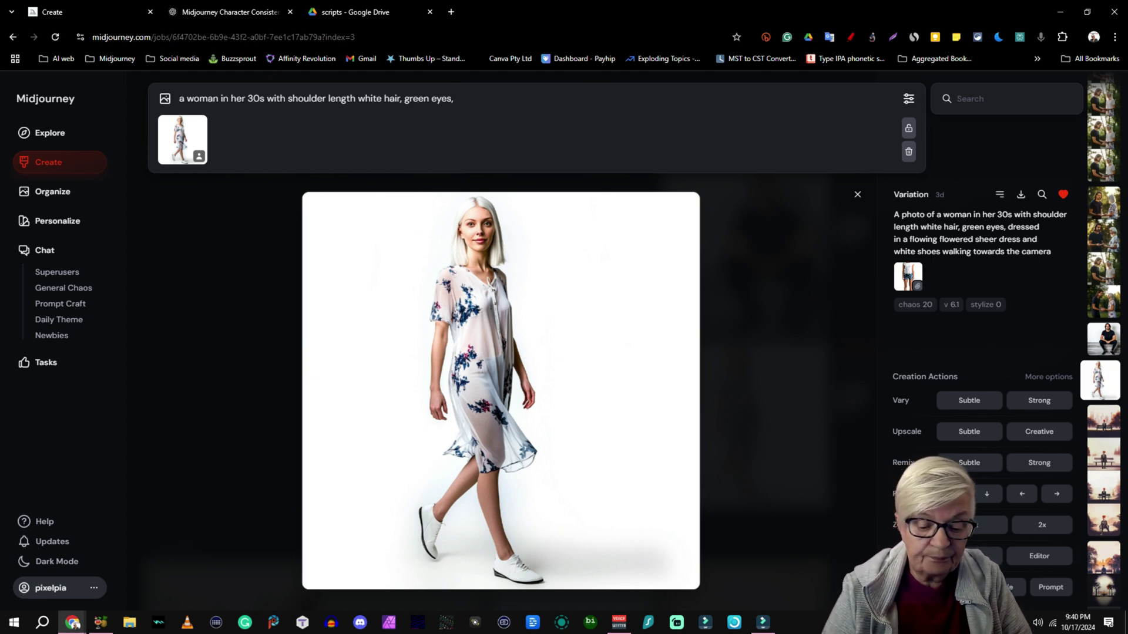
Append 'sitting on a park bench at sunset --ar 16:9' to the prompt and submit it.
type("sitting on a ")
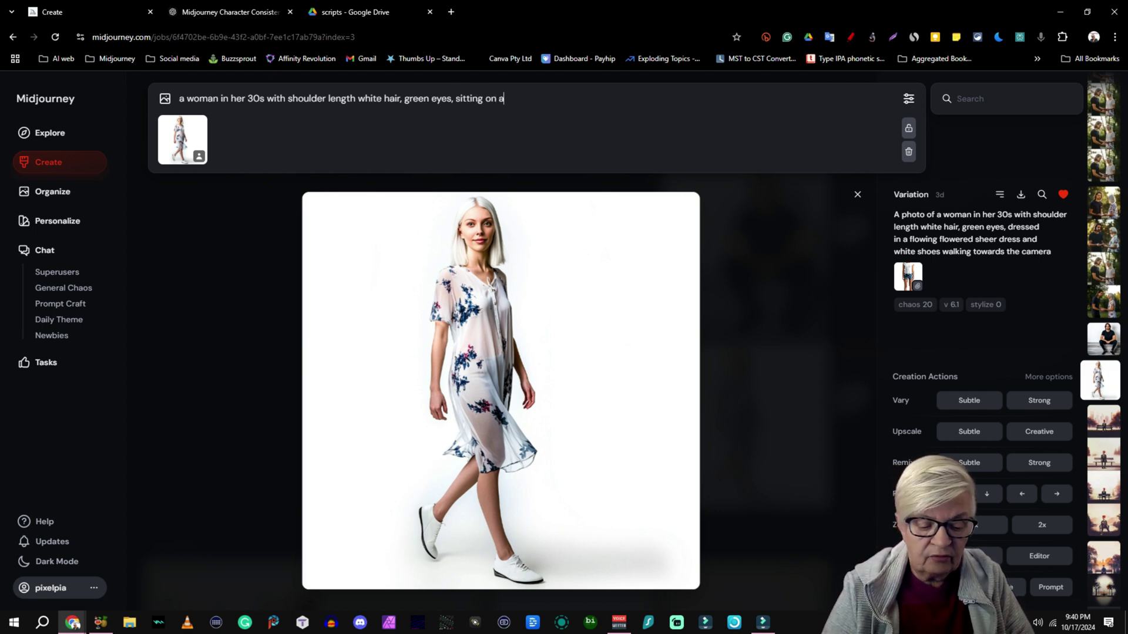
type("park be")
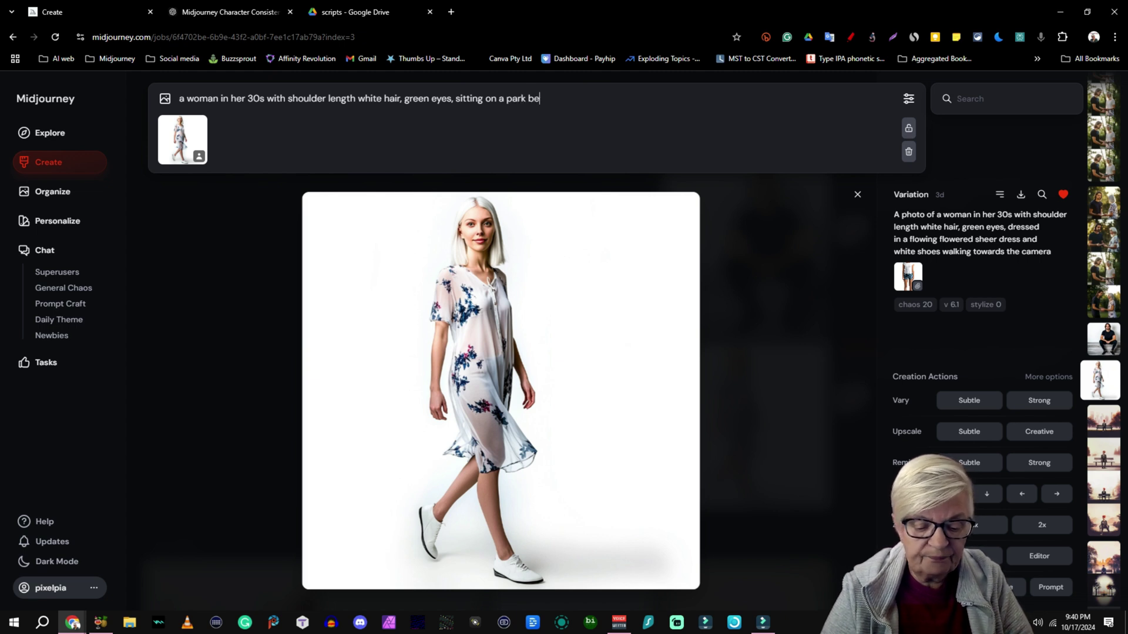
type("nch at suns")
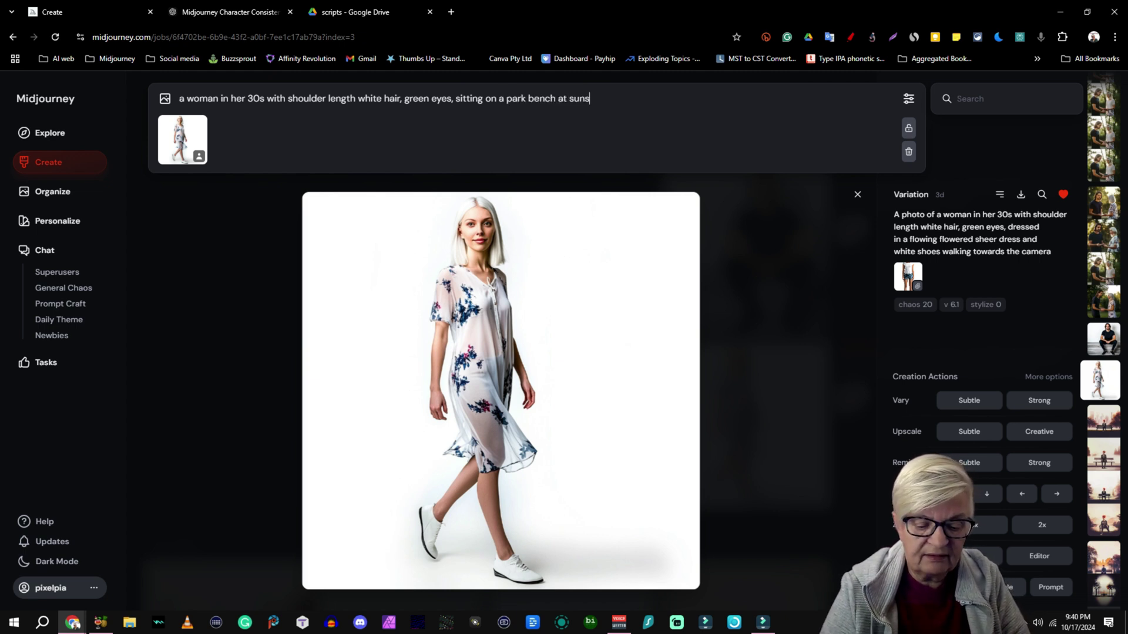
type("et --ar 1")
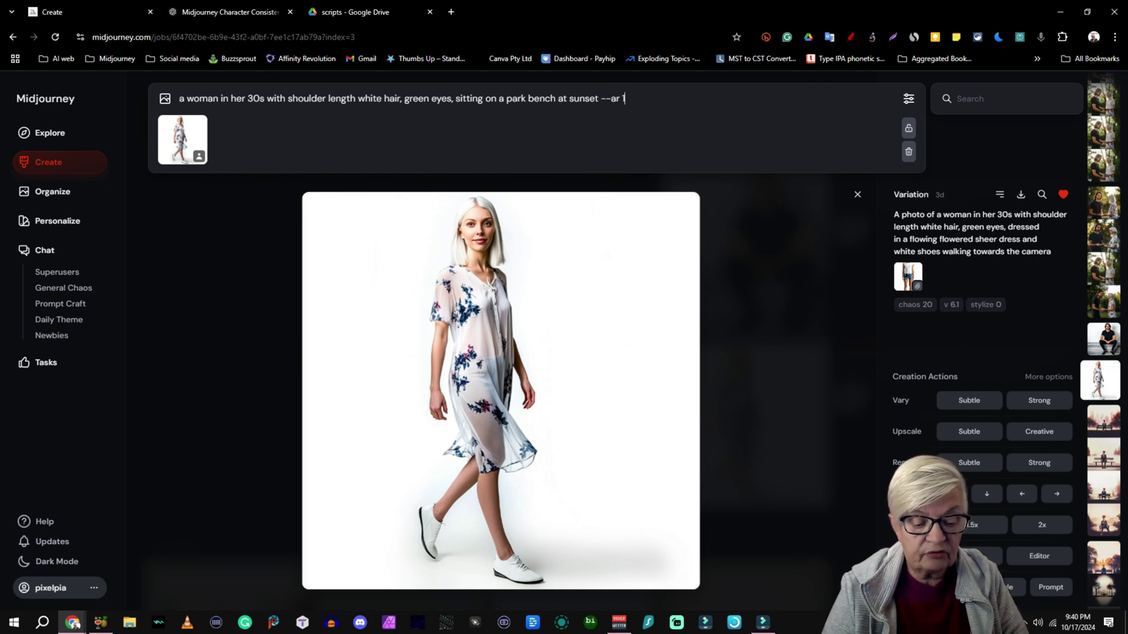
type("6:")
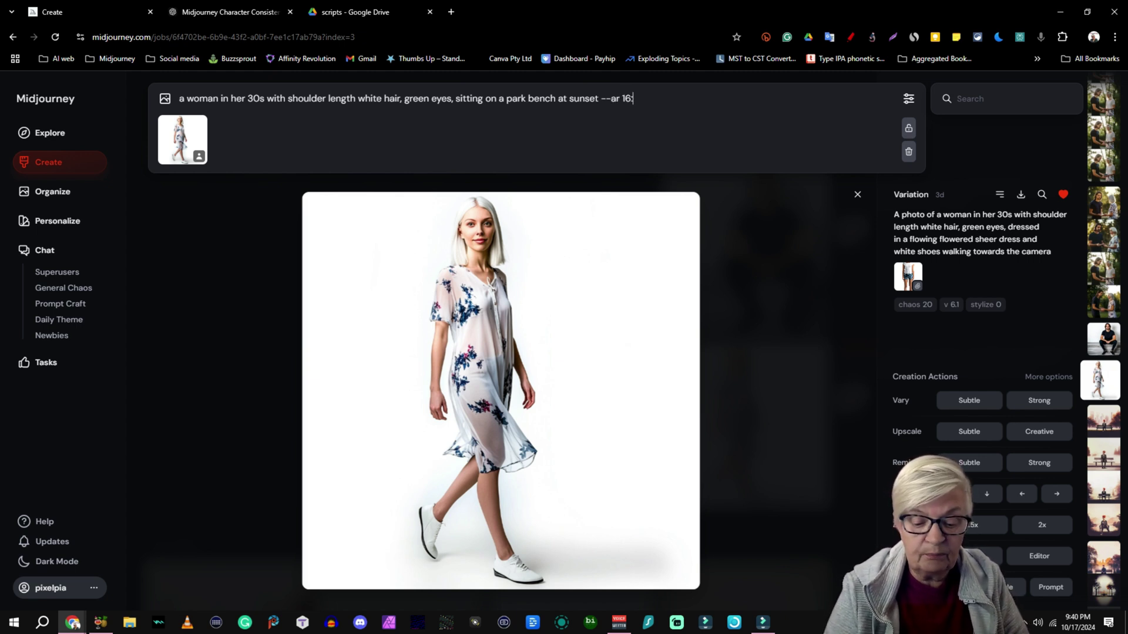
type("9")
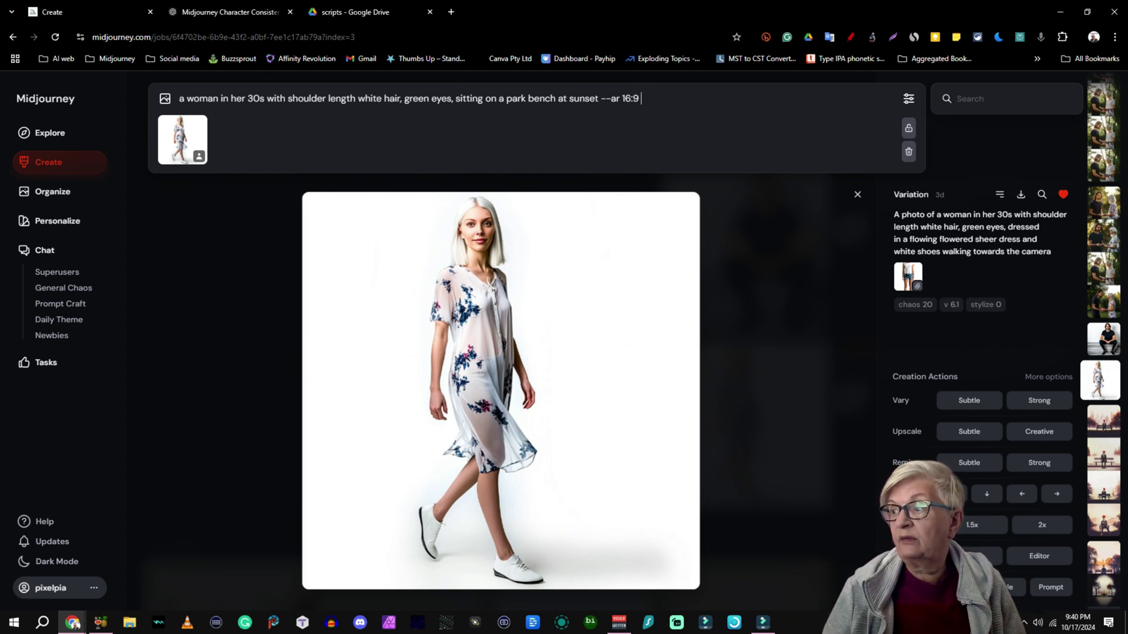
key("Return")
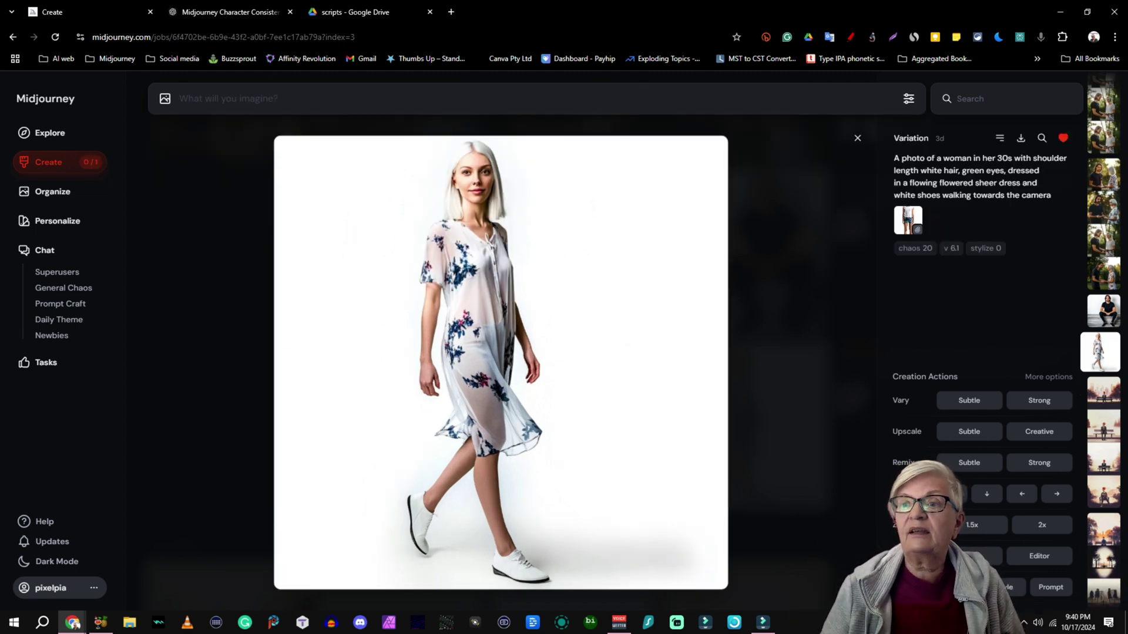
Review the four park-bench sunset results and open the one with the city skyline.
key("Escape")
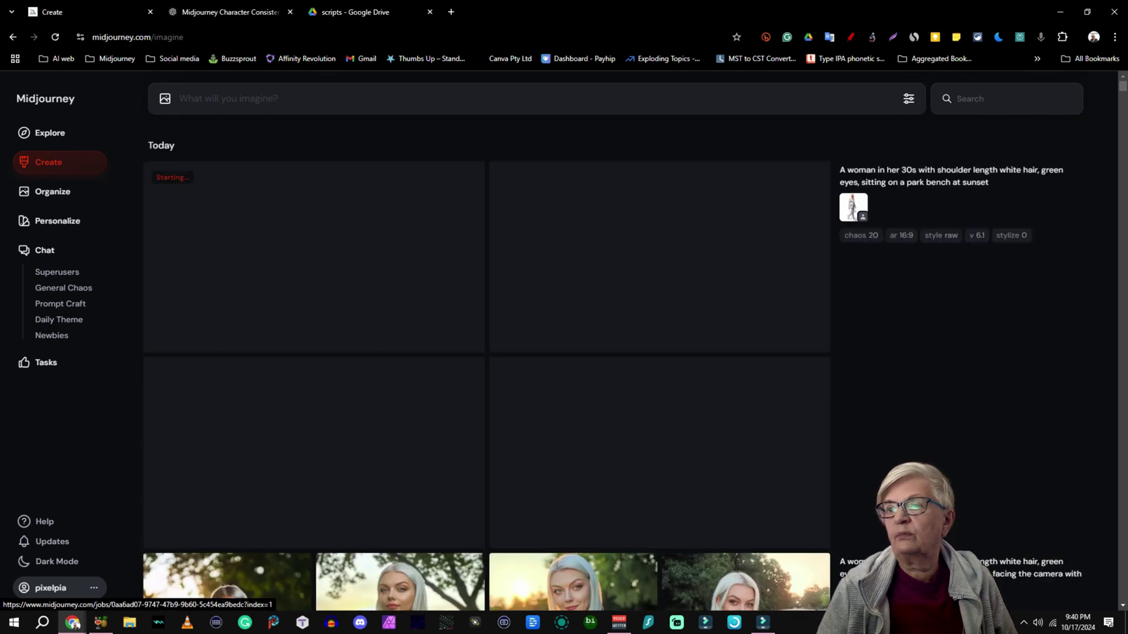
left_click(314, 257)
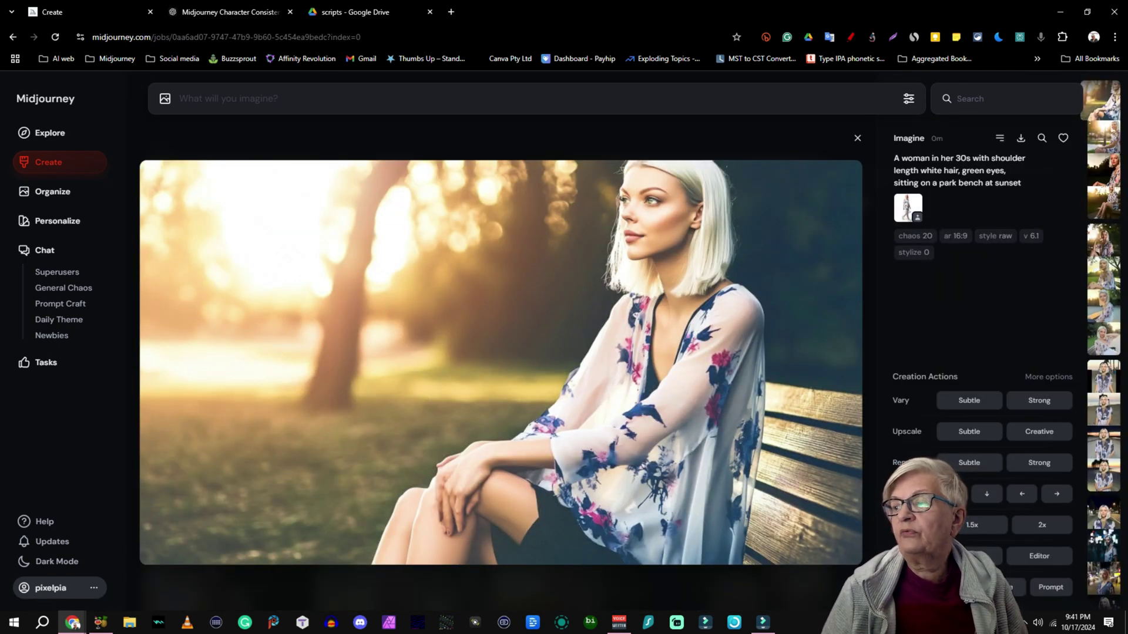
key("Right")
key("Right")
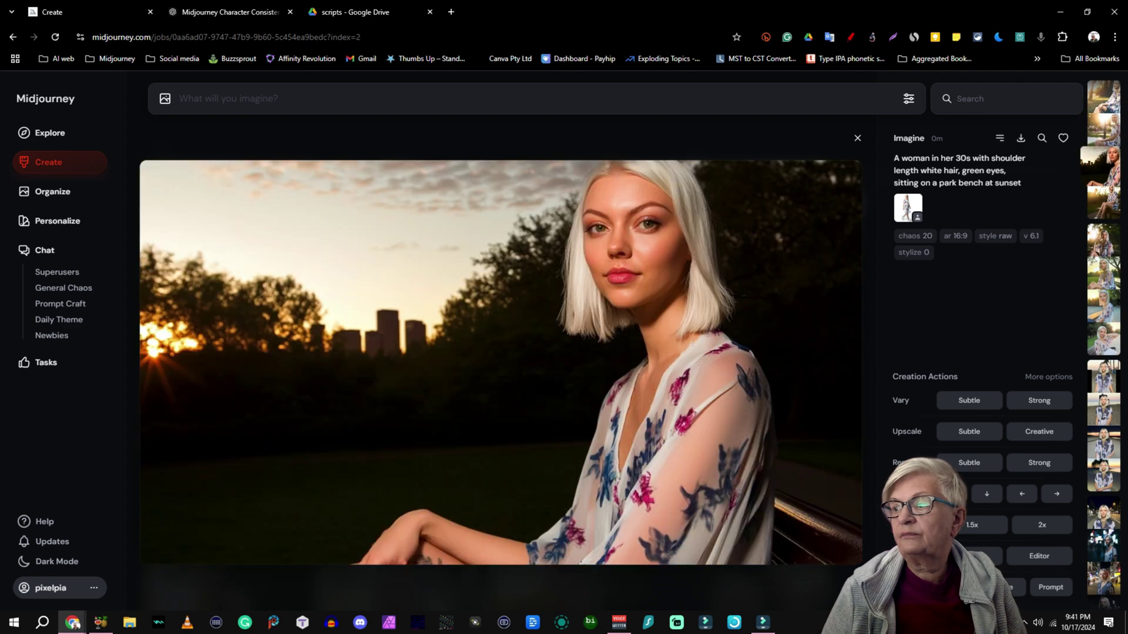
key("Escape")
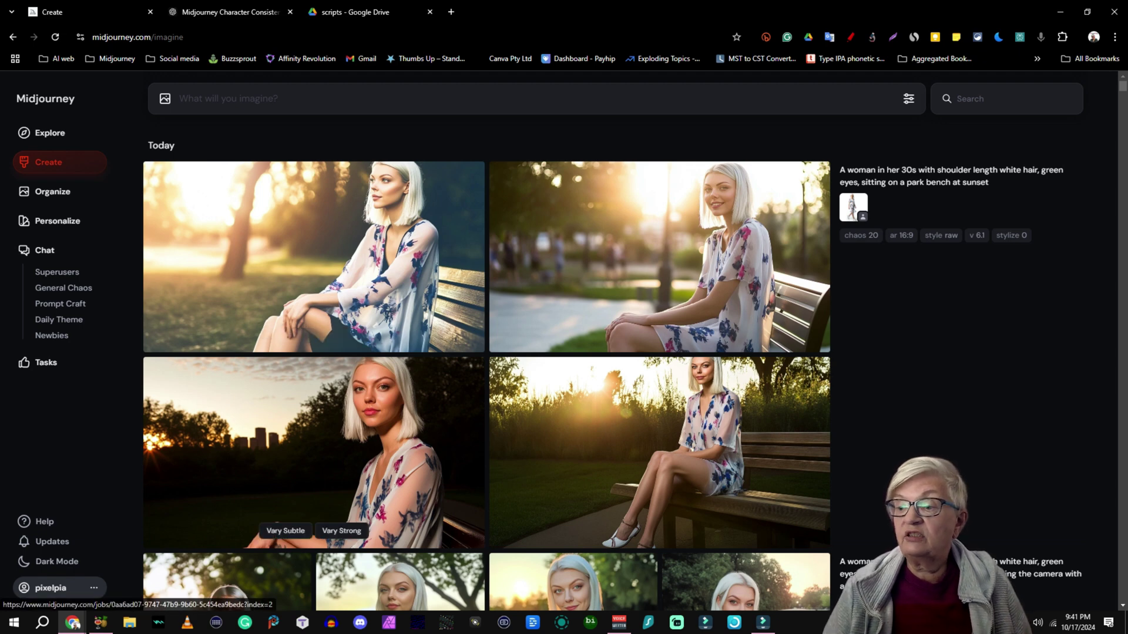
left_click(314, 452)
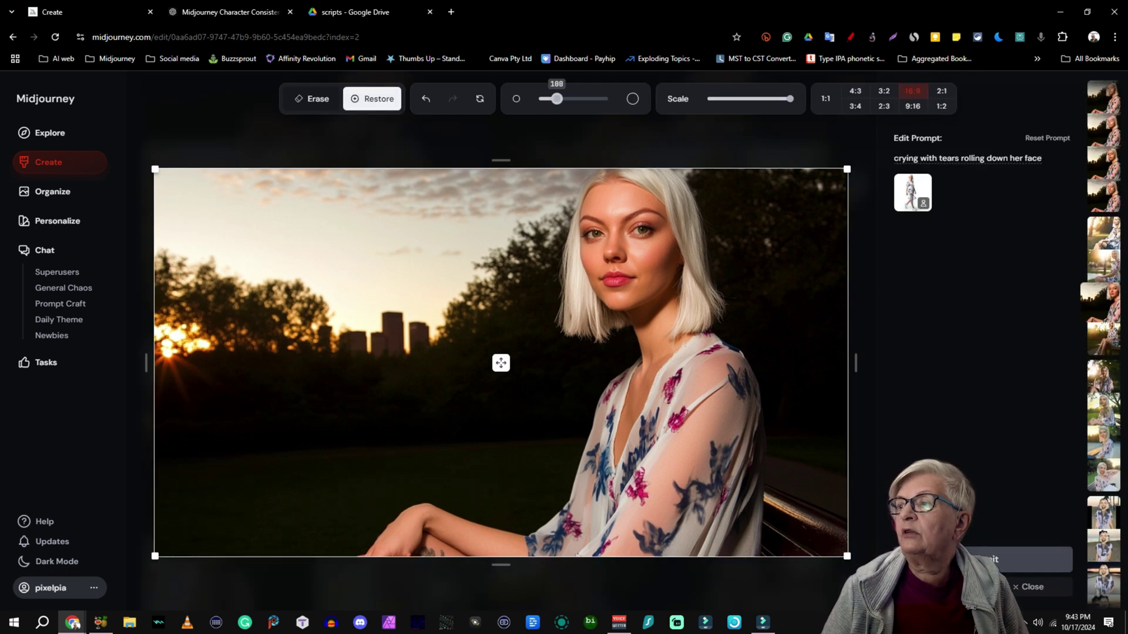
Enlarge the brush and erase the sky and dark background around the woman.
left_click_drag(557, 98, 604, 99)
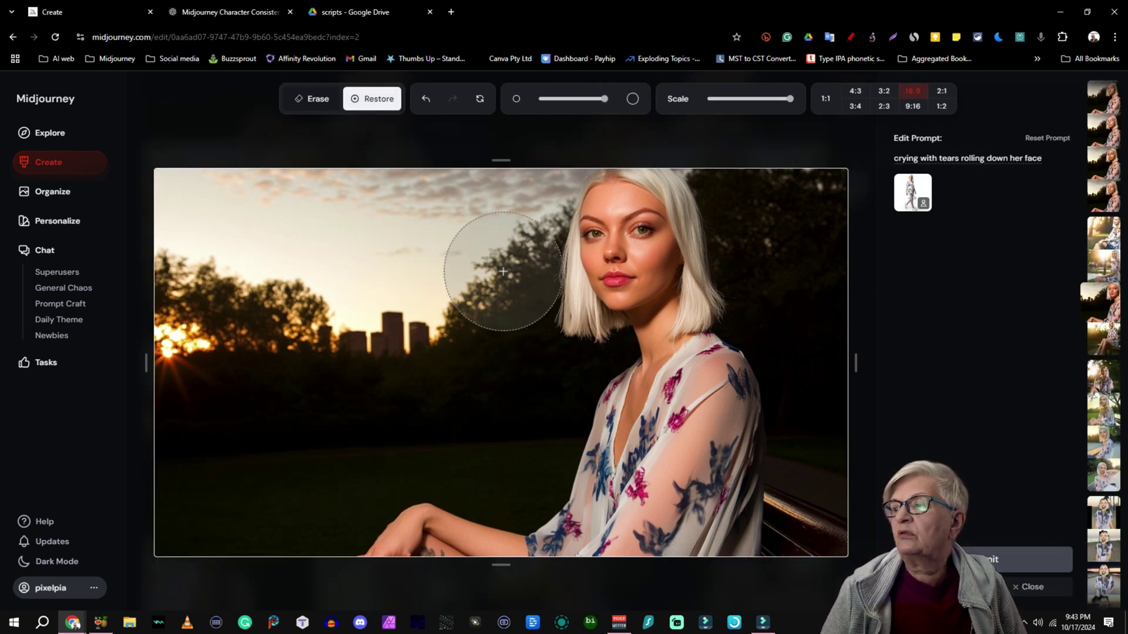
left_click(311, 99)
mouse_move(515, 202)
left_mouse_down()
mouse_move(468, 221)
mouse_move(290, 234)
mouse_move(217, 217)
mouse_move(171, 330)
mouse_move(177, 543)
mouse_move(245, 553)
mouse_move(323, 536)
mouse_move(319, 479)
mouse_move(416, 453)
mouse_move(558, 352)
left_mouse_up()
mouse_move(750, 188)
left_mouse_down()
mouse_move(792, 188)
mouse_move(815, 205)
mouse_move(841, 300)
mouse_move(837, 372)
mouse_move(808, 421)
mouse_move(823, 386)
mouse_move(797, 323)
mouse_move(775, 321)
mouse_move(758, 256)
left_mouse_up()
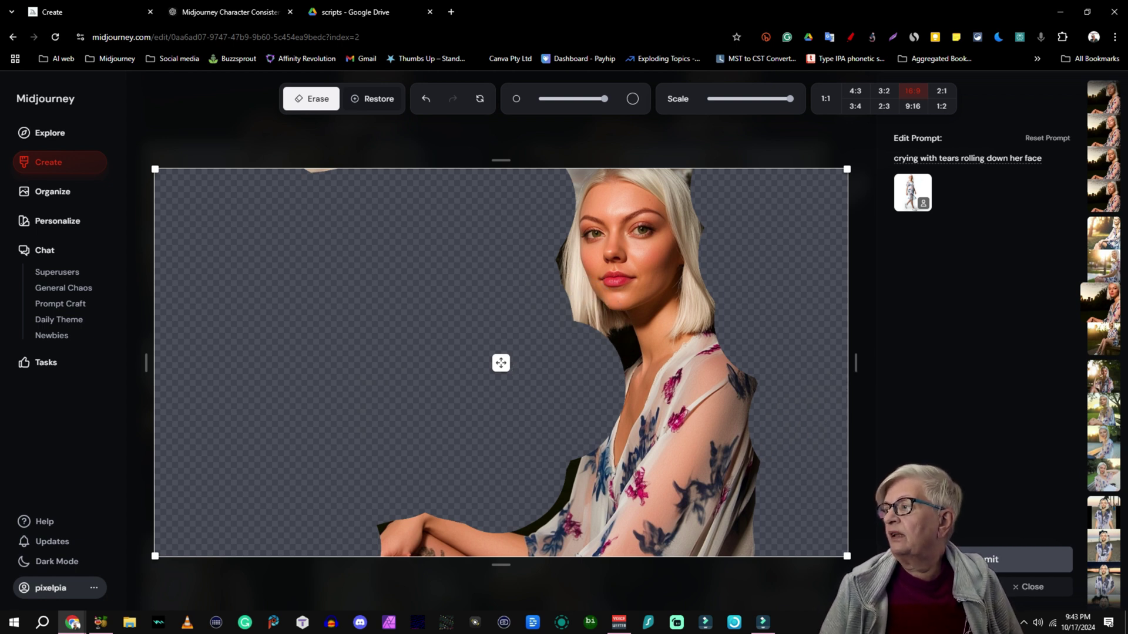
Replace the edit prompt with 'sitting at a bus stop in a busy city at noon' and submit.
key("ctrl+shift+Left")
key("ctrl+shift+Left")
key("ctrl+shift+Left")
key("ctrl+shift+Left")
key("ctrl+shift+Left")
key("ctrl+shift+Left")
key("ctrl+shift+Left")
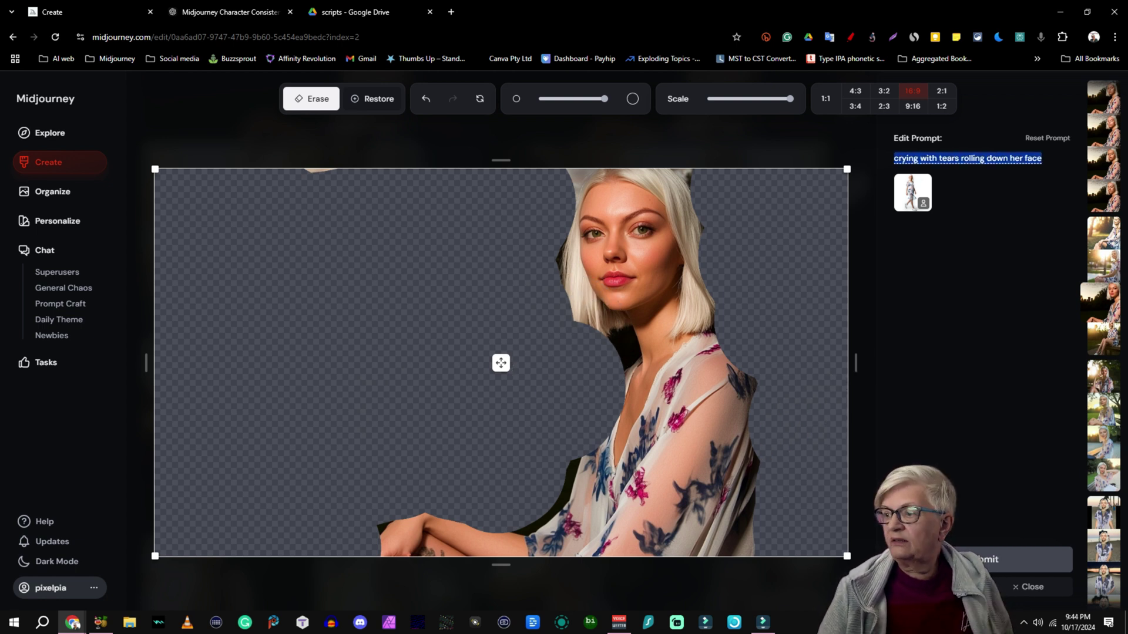
type("sitting at a at noon")
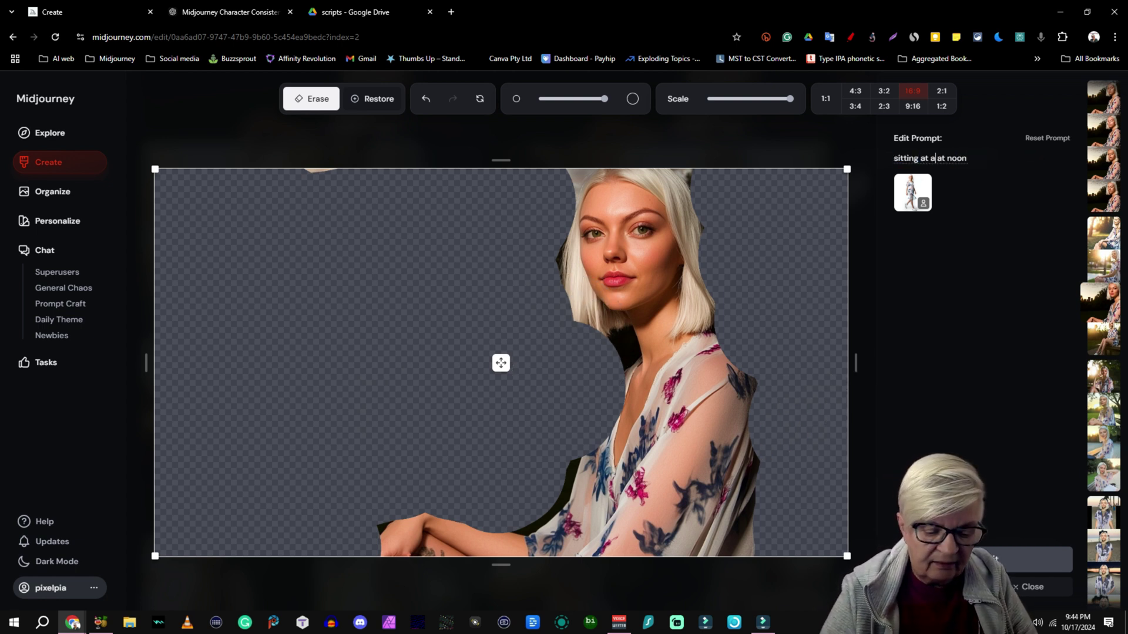
type("bus st")
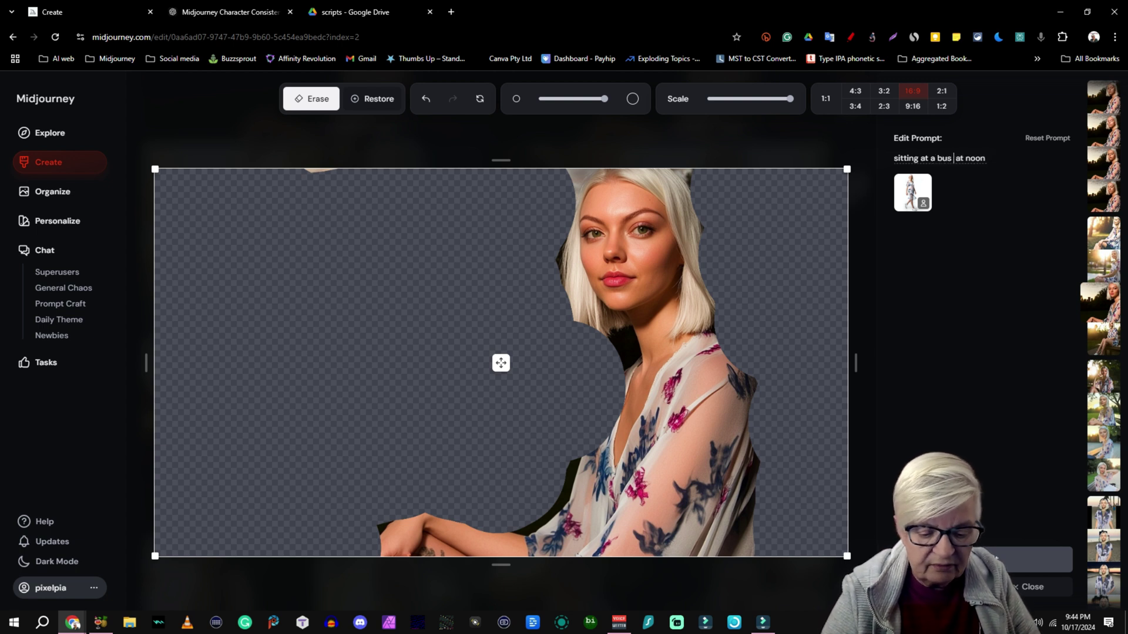
type("op in a b")
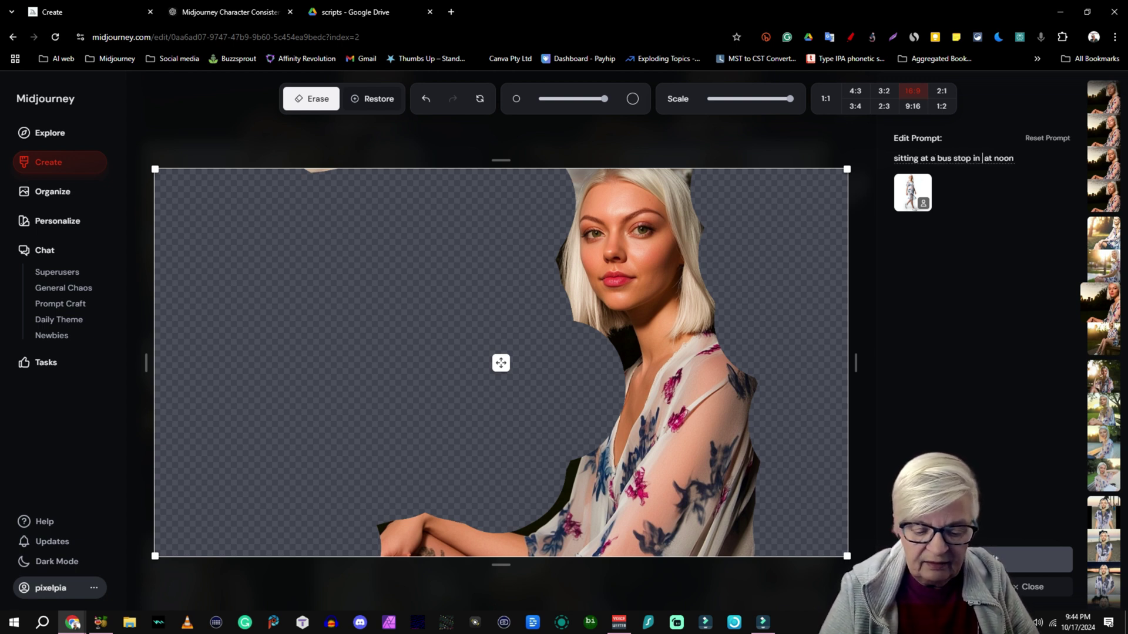
type("usy")
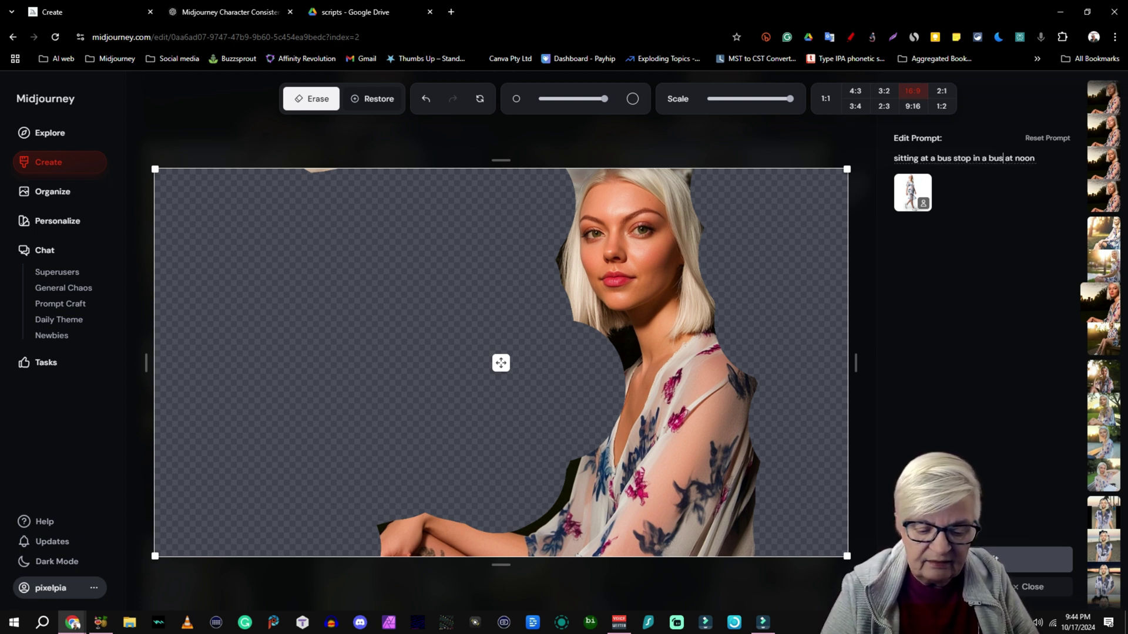
type(" city")
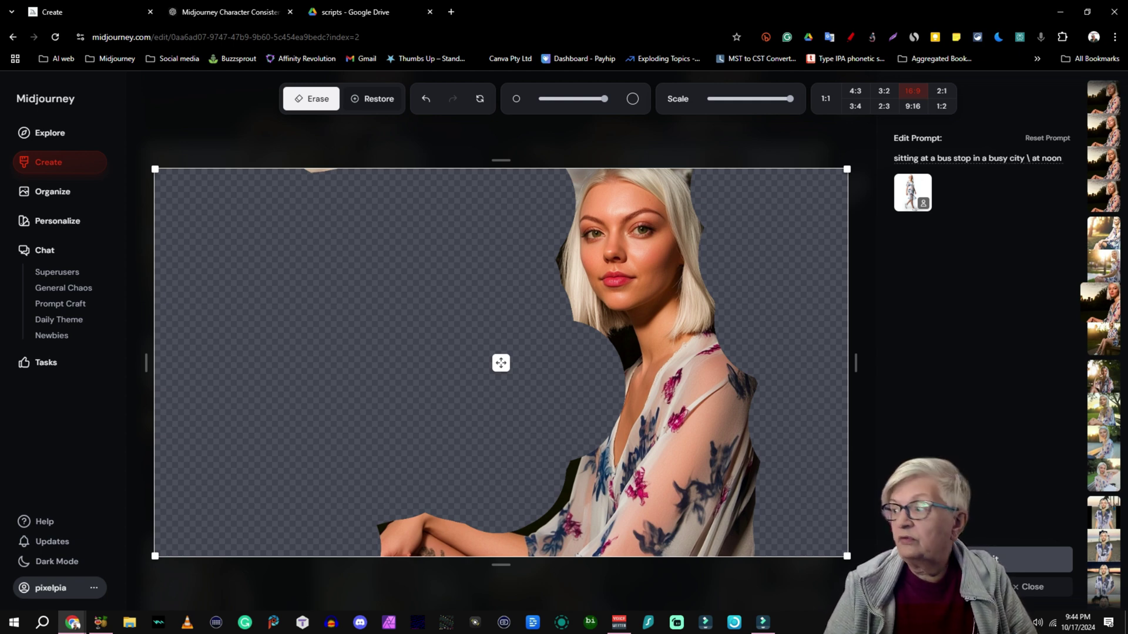
left_click(1055, 560)
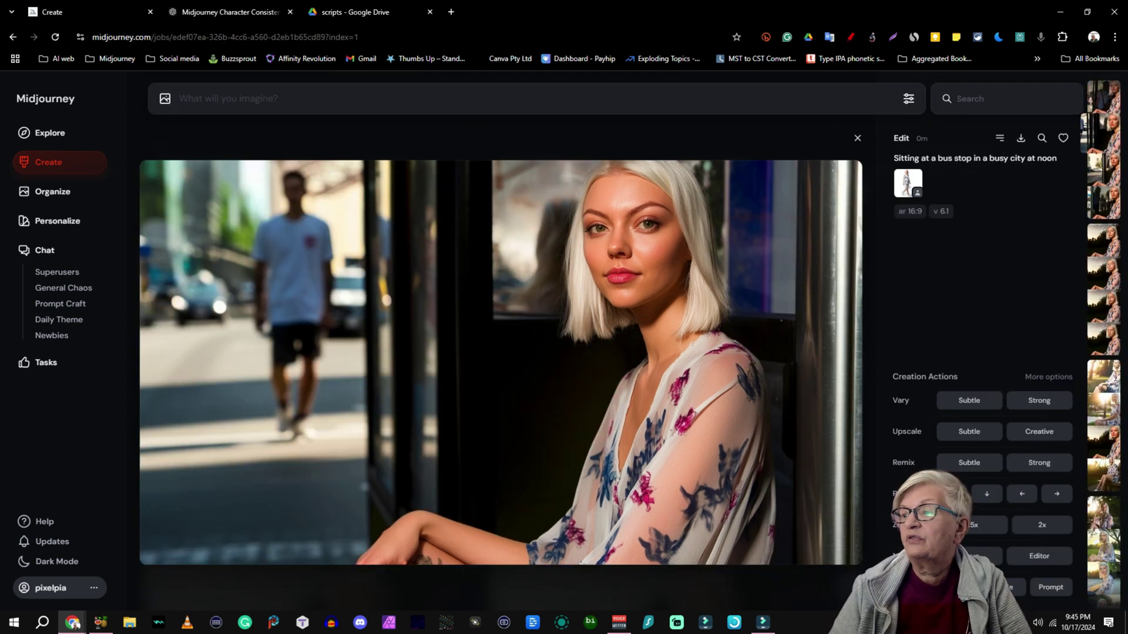
Flip through the bus-stop variations, then close them and browse earlier images in the gallery.
key("Right")
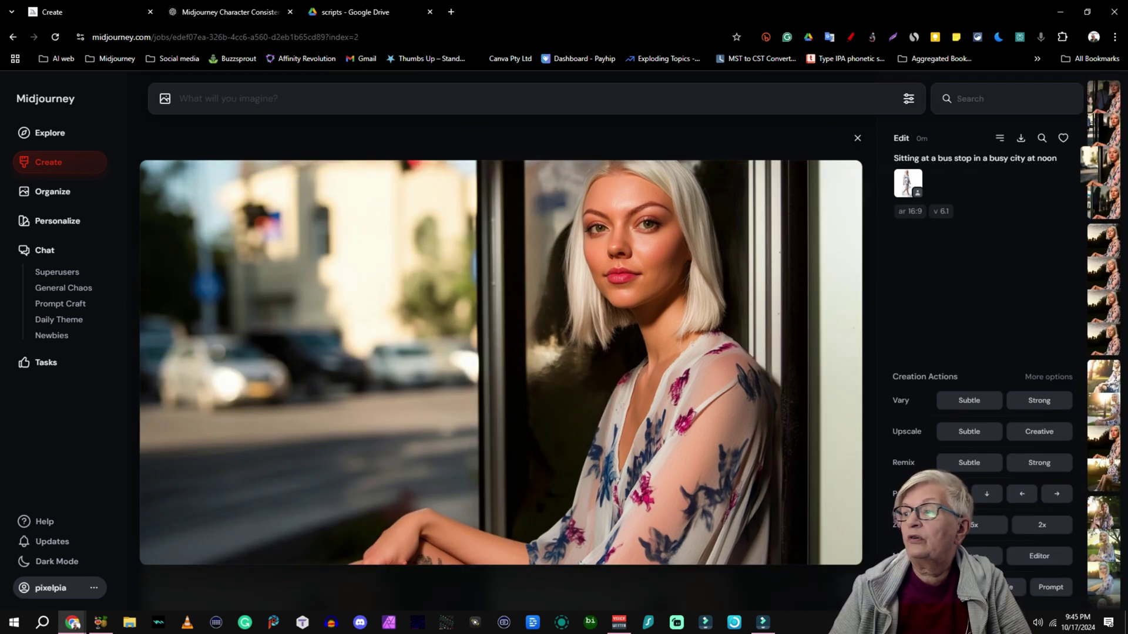
key("Right")
key("Right")
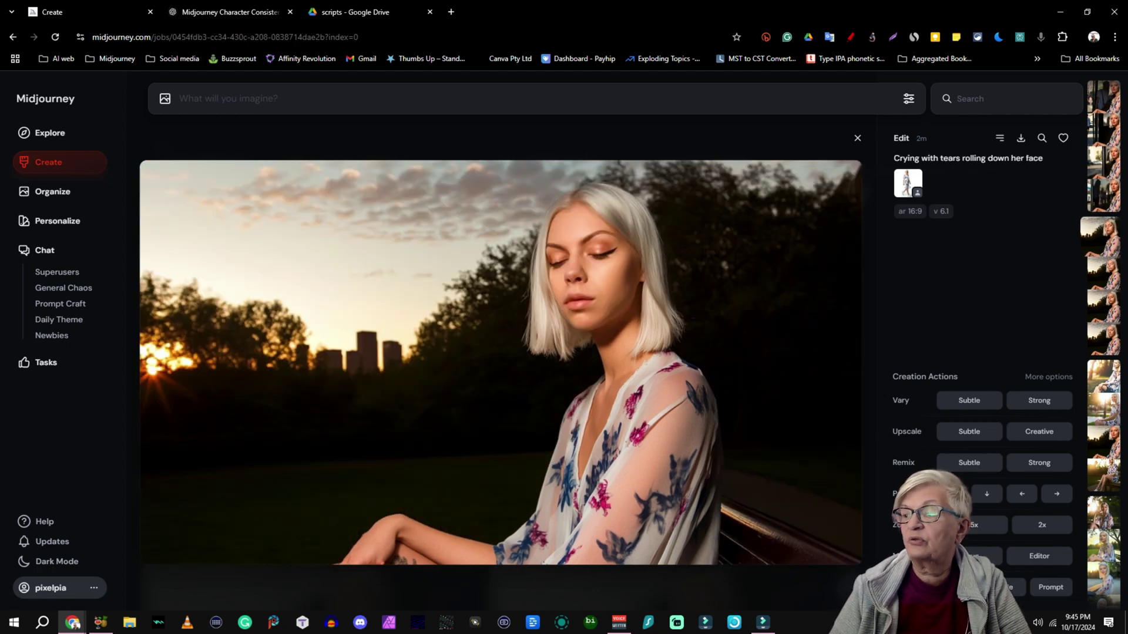
key("Left")
key("Left")
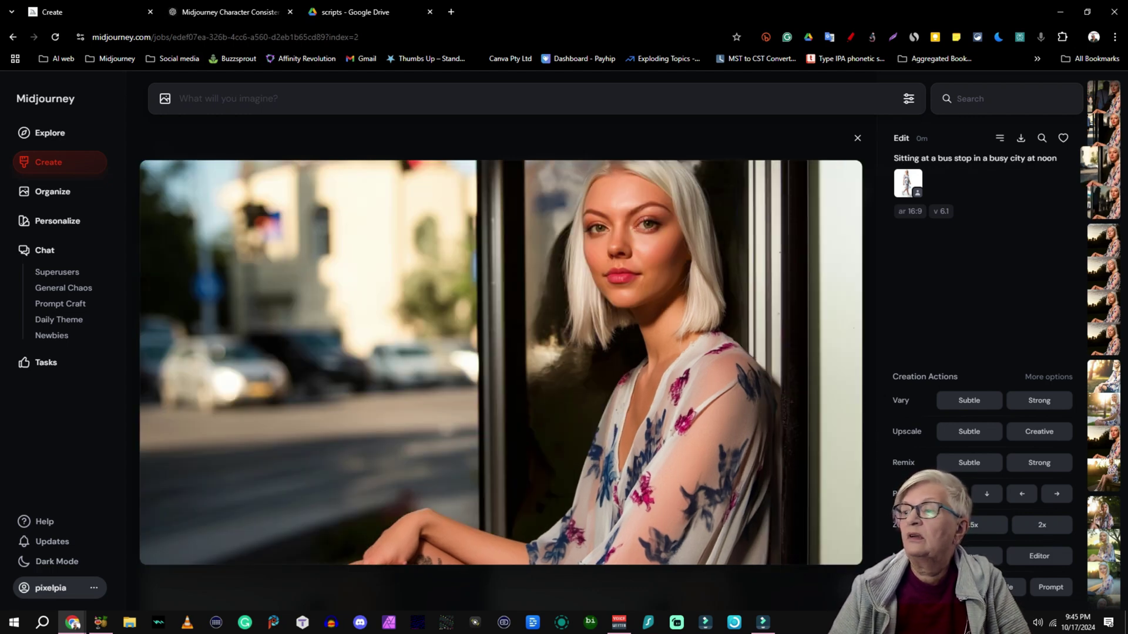
key("Left")
key("Left")
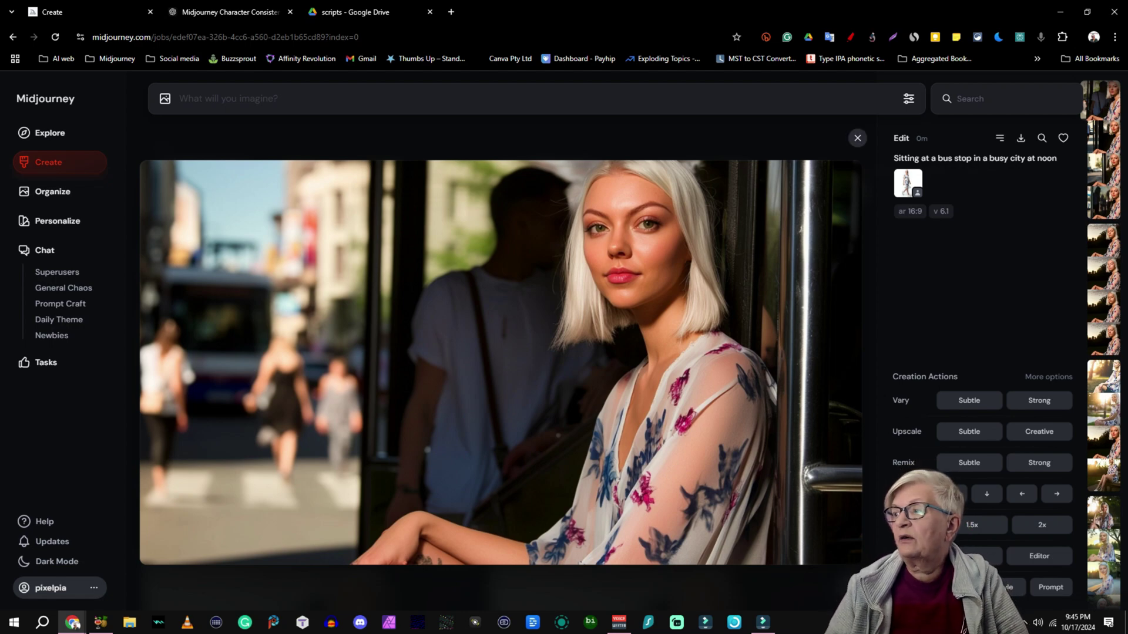
left_click(857, 137)
scroll(664, 224, "down", 5)
scroll(664, 223, "down", 10)
scroll(705, 265, "down", 10)
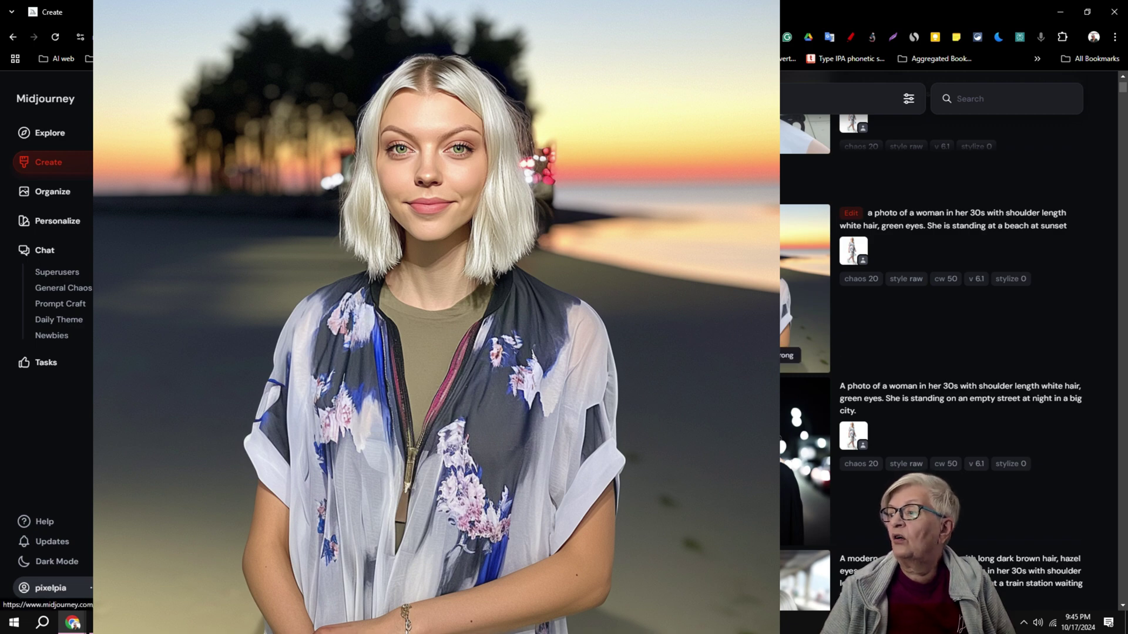
scroll(615, 363, "up", 3)
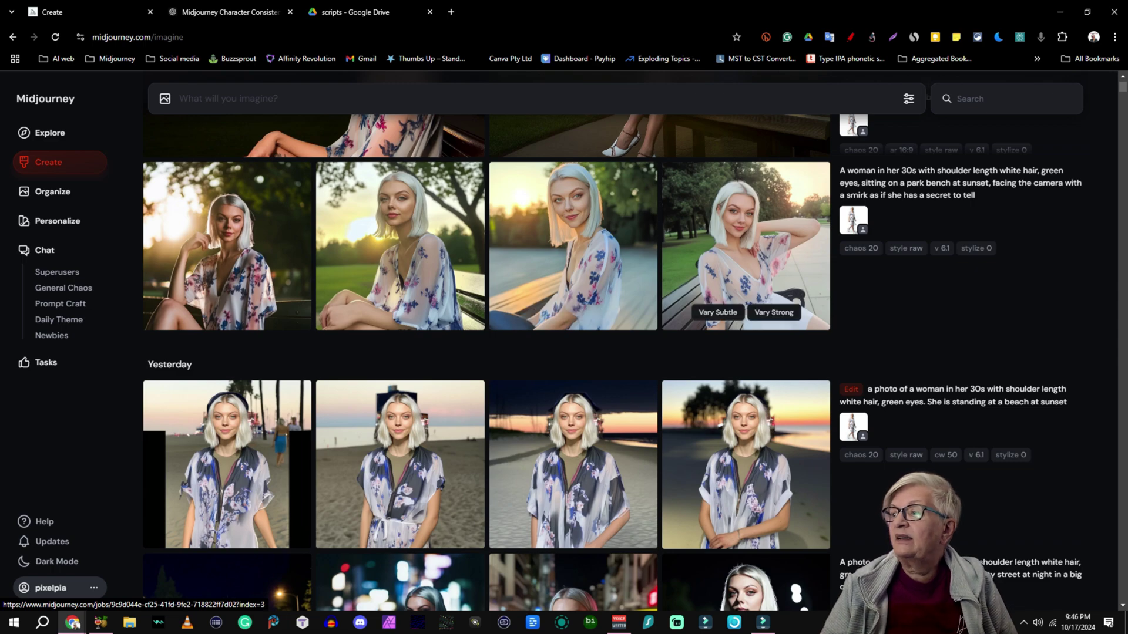
Open the park-bench image with her hand behind her head in the Editor.
scroll(747, 264, "down", 1)
scroll(746, 265, "down", 20)
scroll(746, 264, "down", 20)
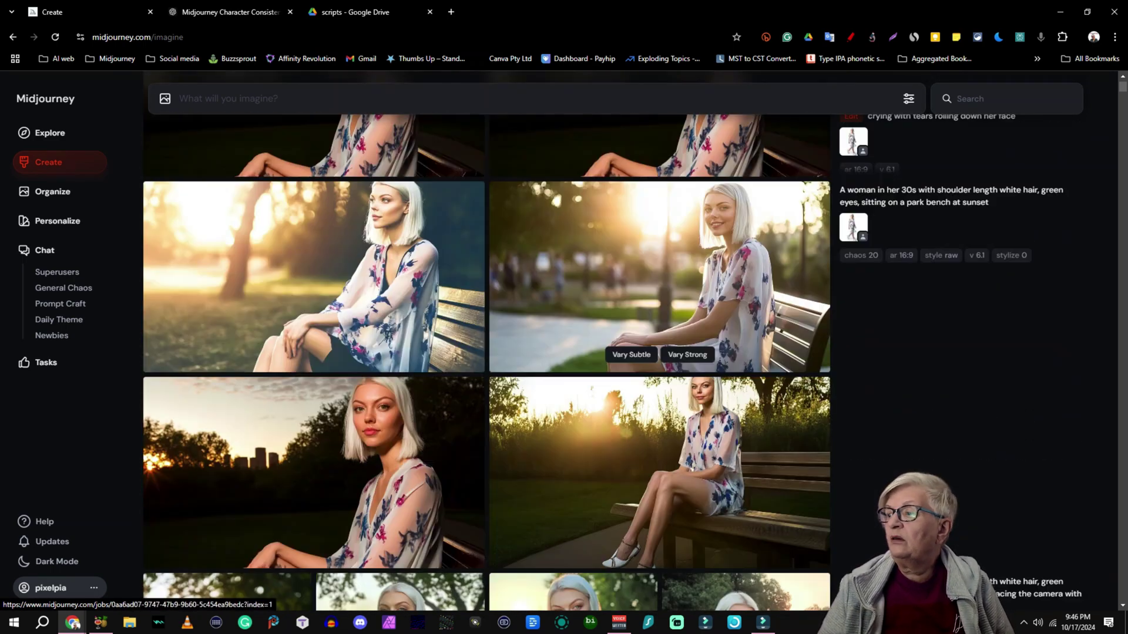
scroll(658, 293, "down", 6)
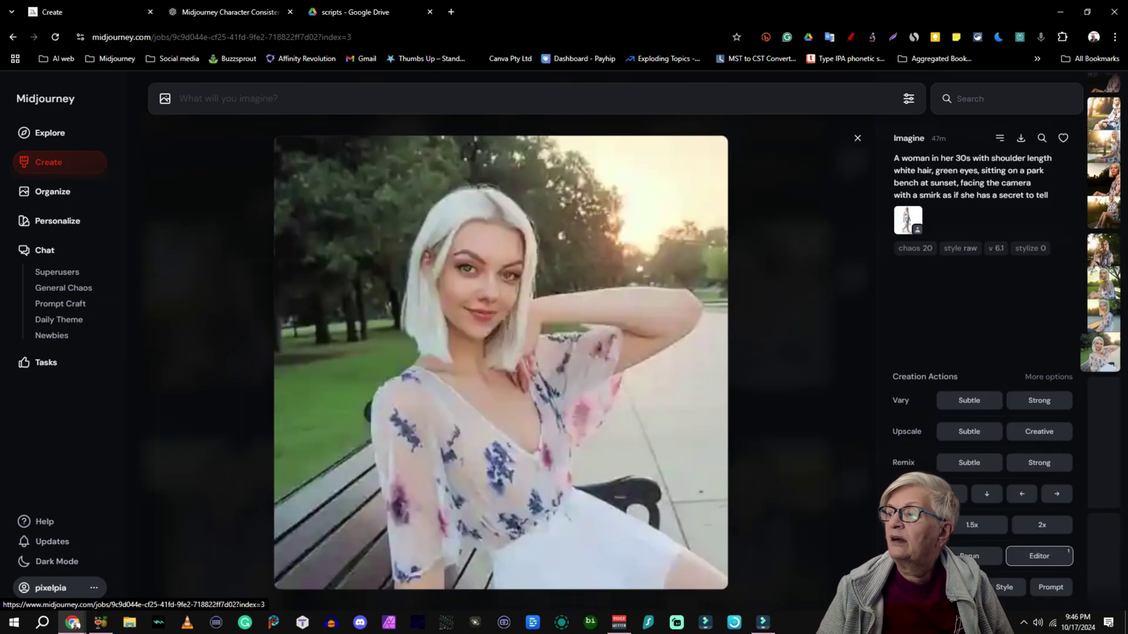
left_click(746, 305)
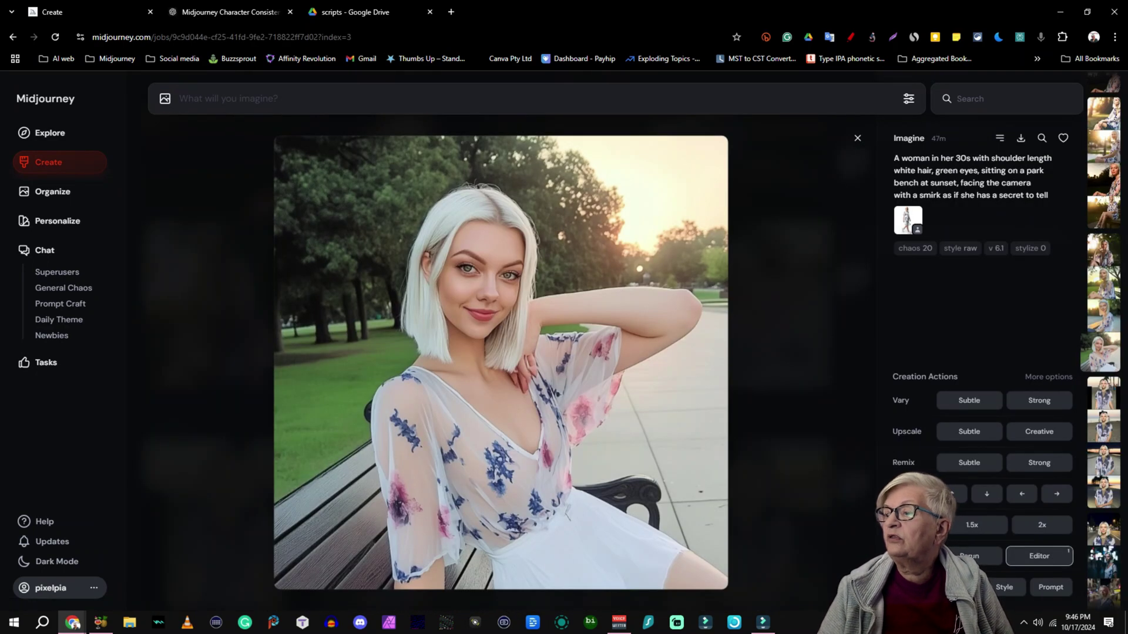
left_click(1039, 555)
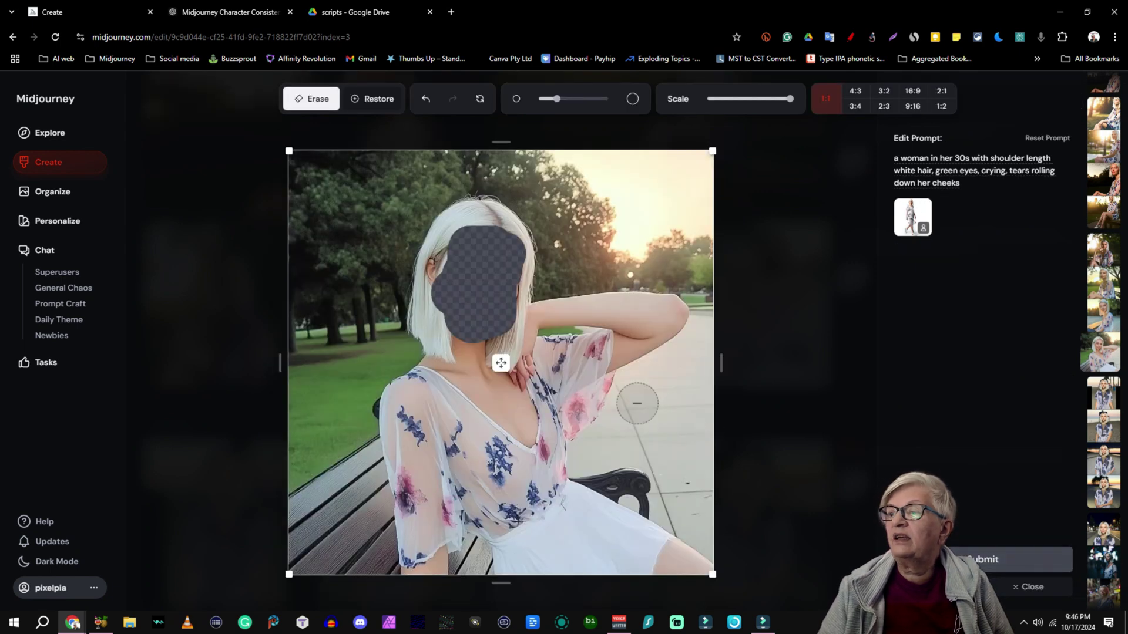
Restore her face, set a 16:9 canvas, shrink the image leftward, and remove the character reference.
key("ctrl+z")
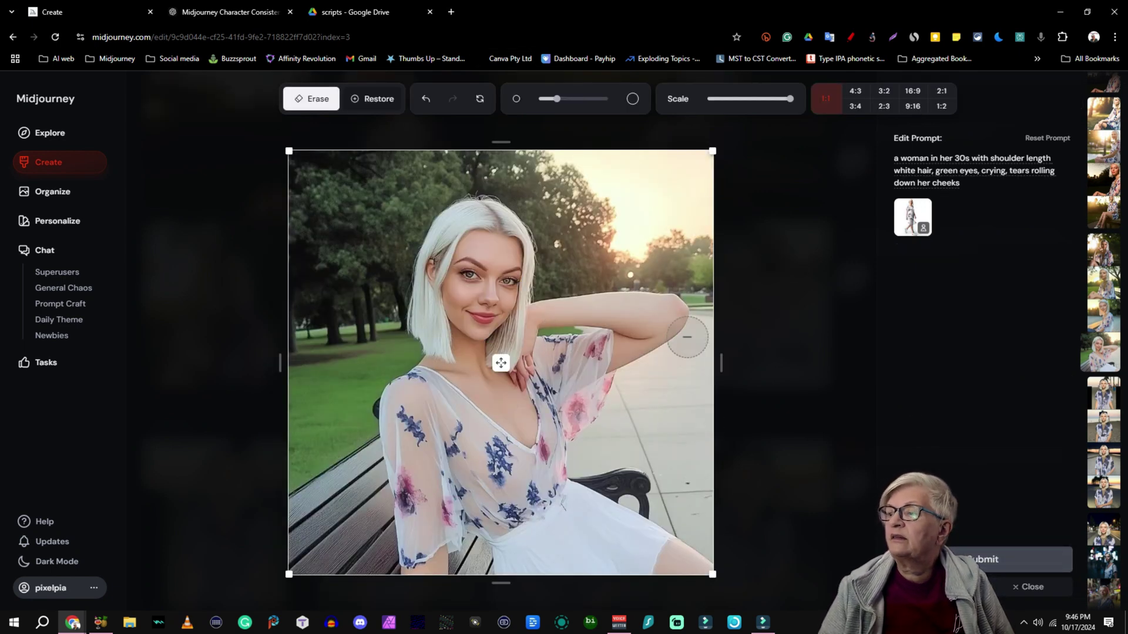
left_click(913, 91)
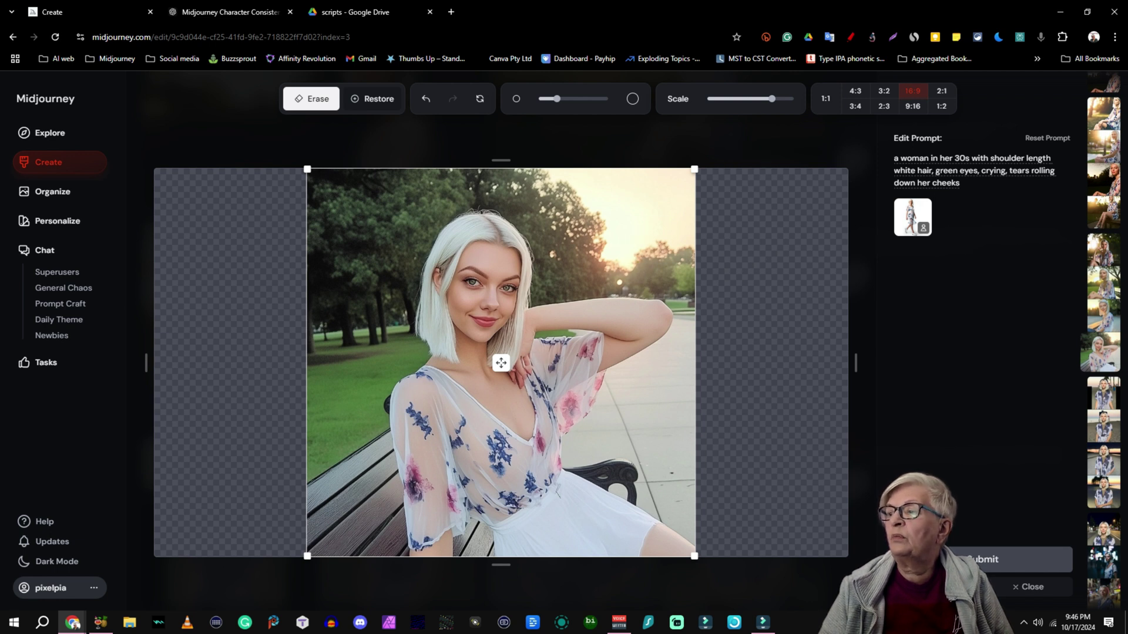
scroll(389, 473, "down", 3)
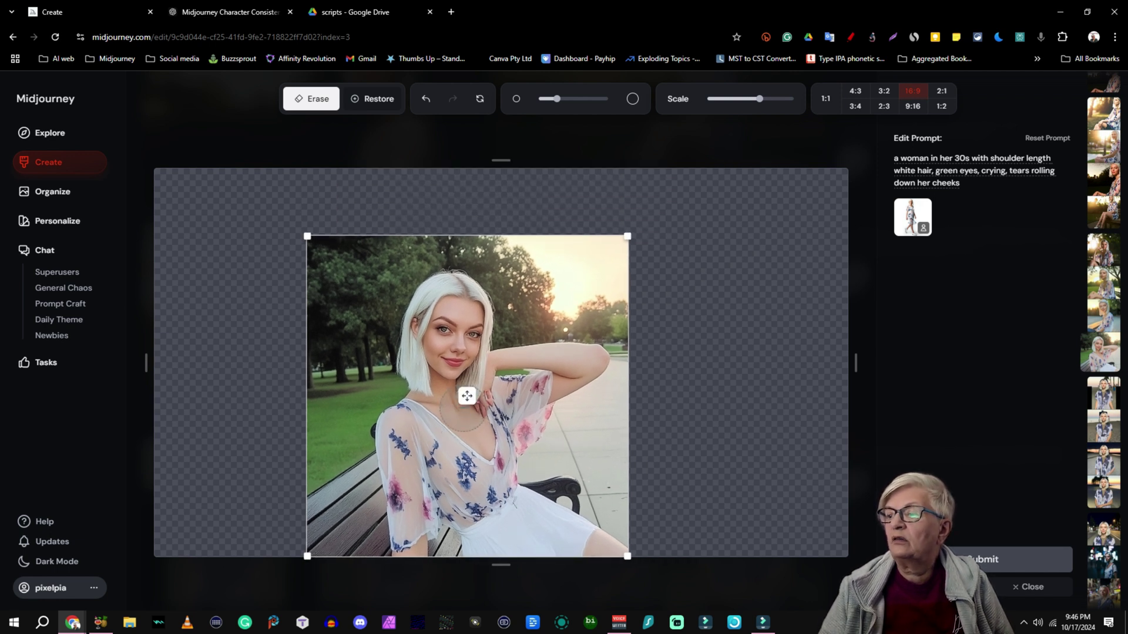
left_click_drag(467, 396, 315, 362)
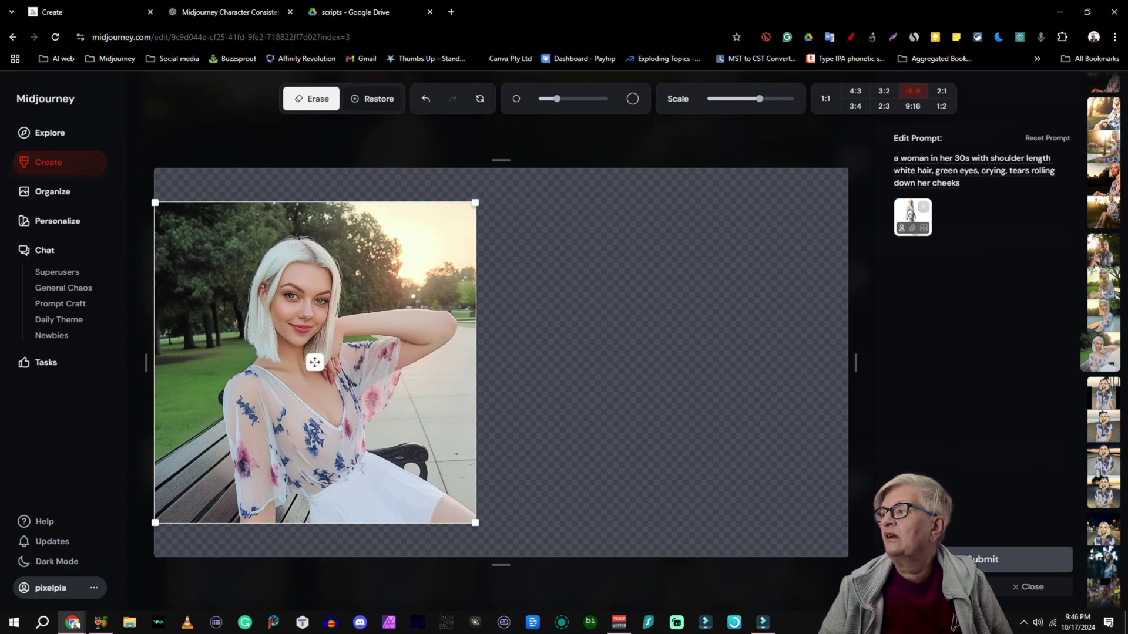
left_click(924, 207)
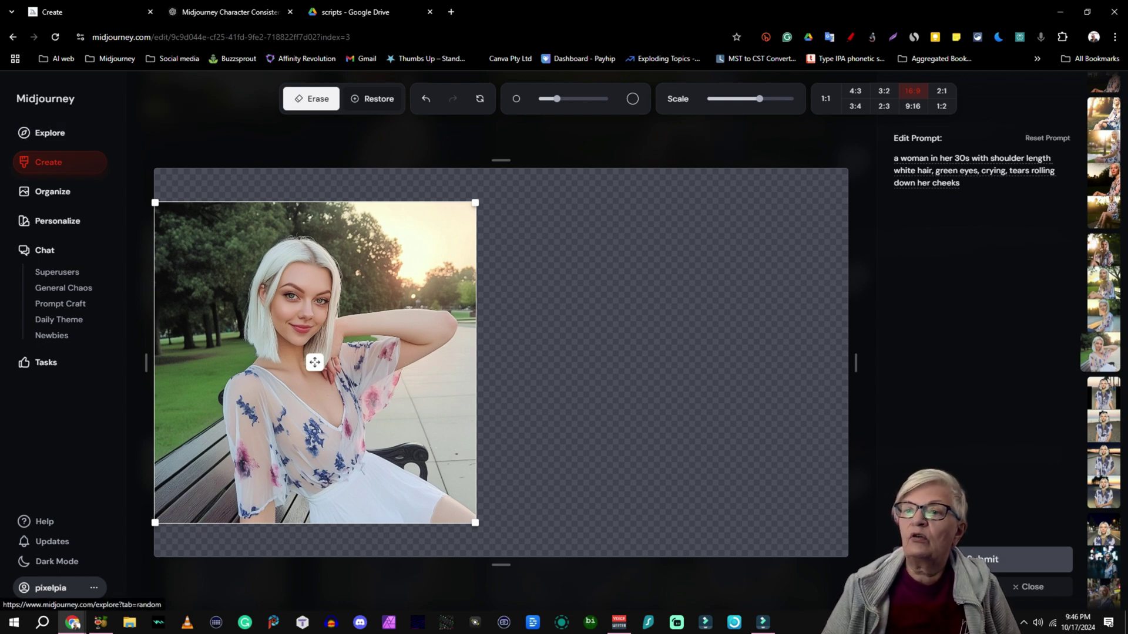
Back in Create, open the seated bearded man image and copy his description text.
left_click(48, 162)
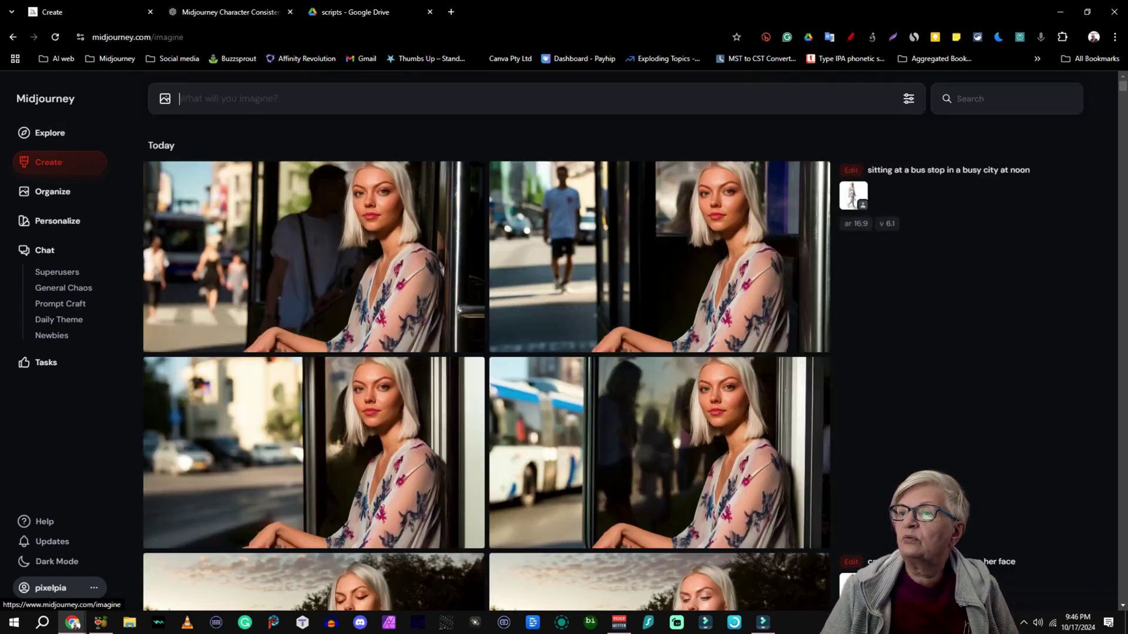
scroll(486, 352, "down", 20)
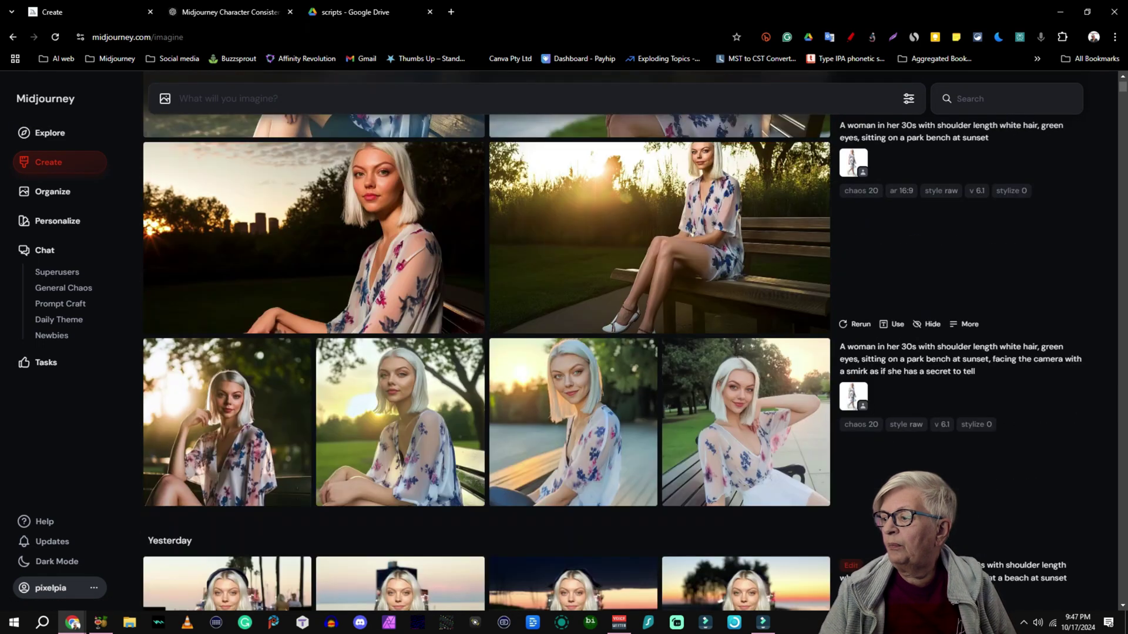
scroll(486, 353, "down", 10)
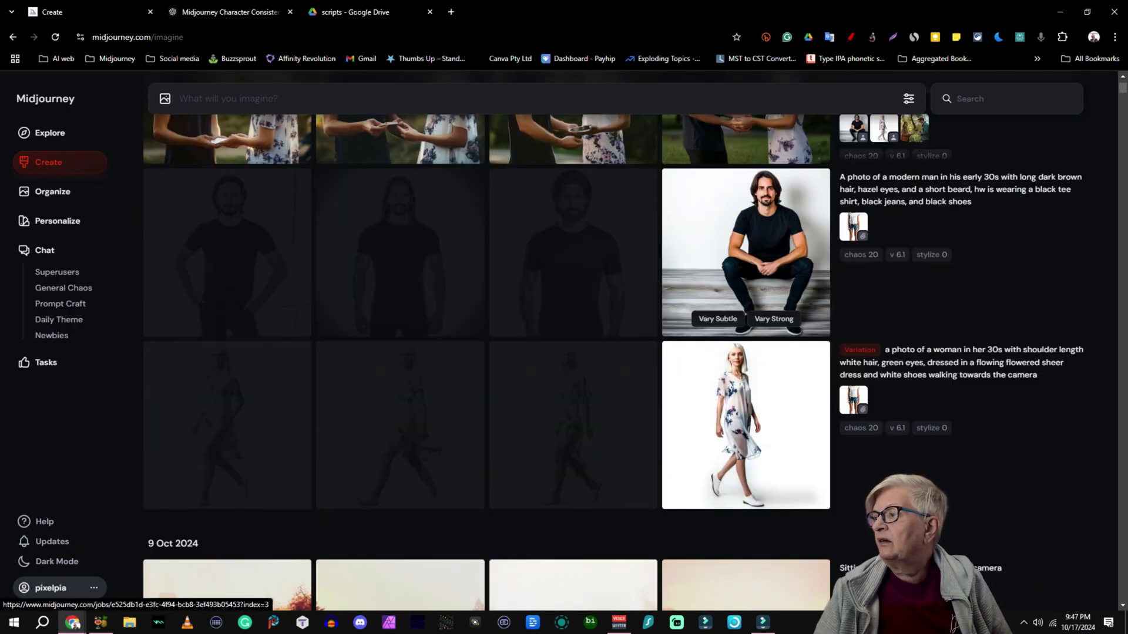
left_click(746, 247)
mouse_move(175, 157)
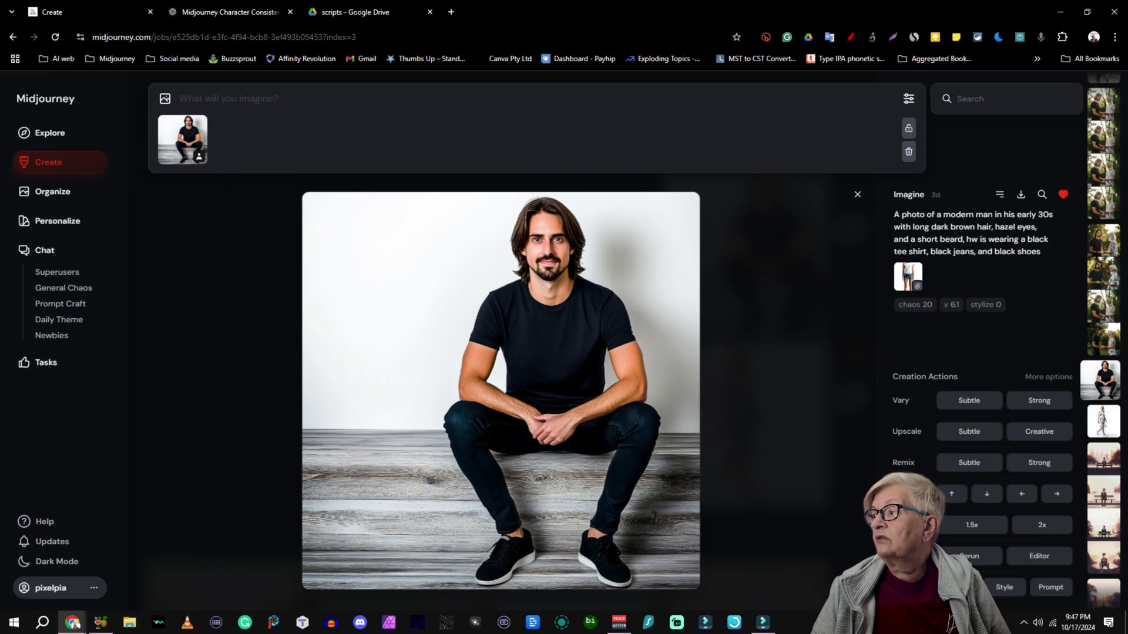
left_click_drag(934, 215, 1031, 228)
right_click(965, 200)
key("Escape")
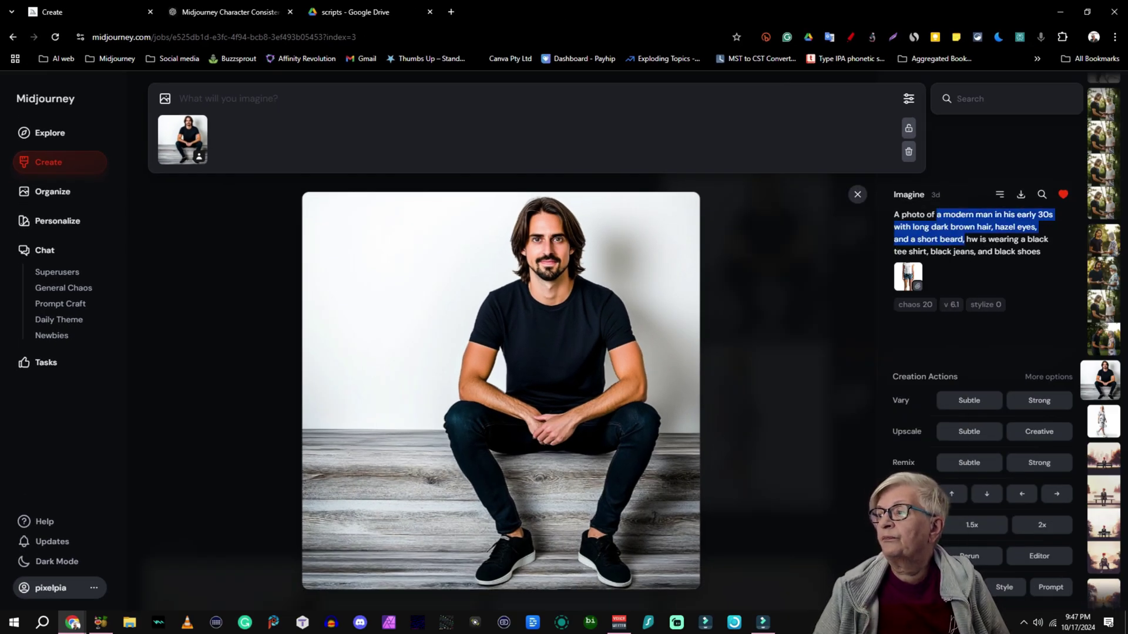
Close the man's image and reopen the woman's park-bench image in the editor.
left_click(857, 195)
scroll(614, 340, "up", 10)
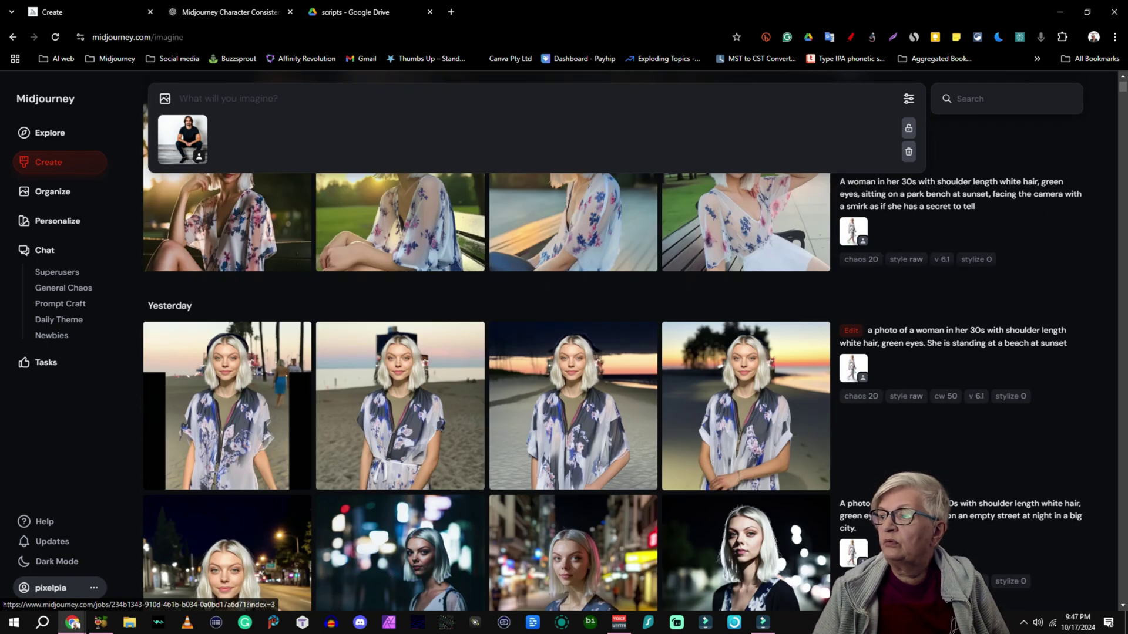
scroll(614, 340, "up", 3)
left_click(668, 372)
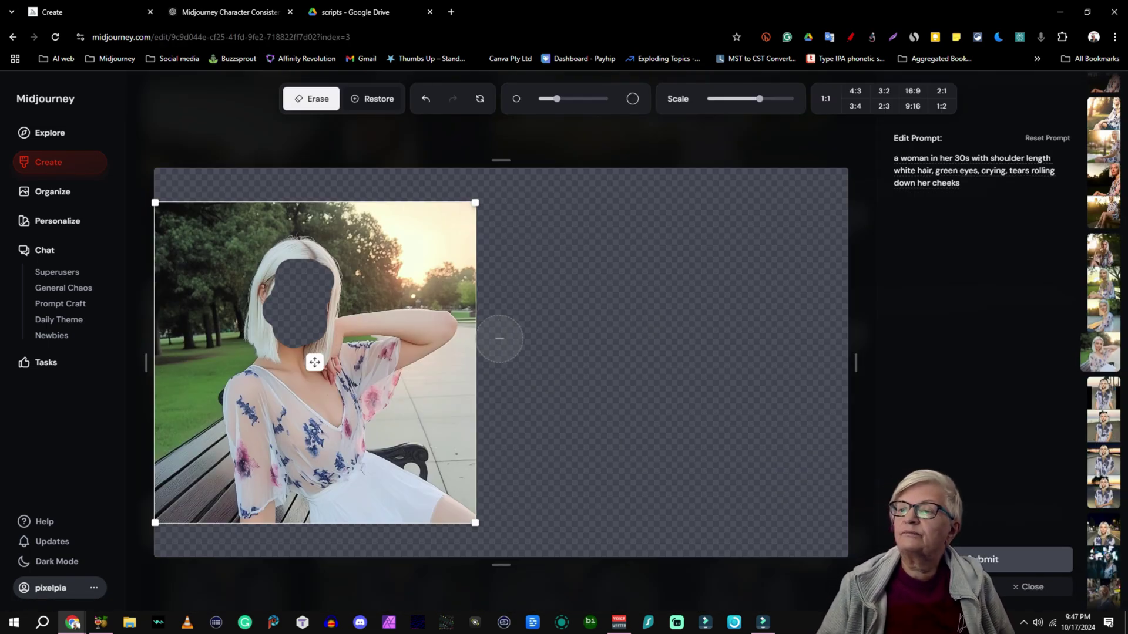
Reset the edit, switch to a 16:9 canvas, and shrink her photo to the left edge.
left_click(479, 99)
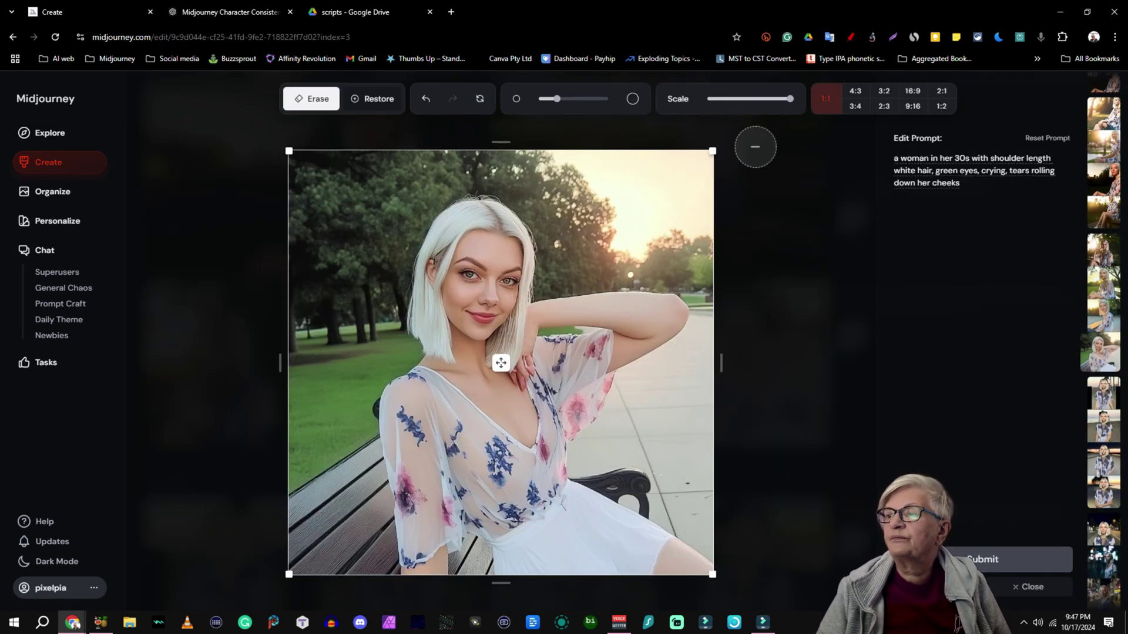
left_click(912, 90)
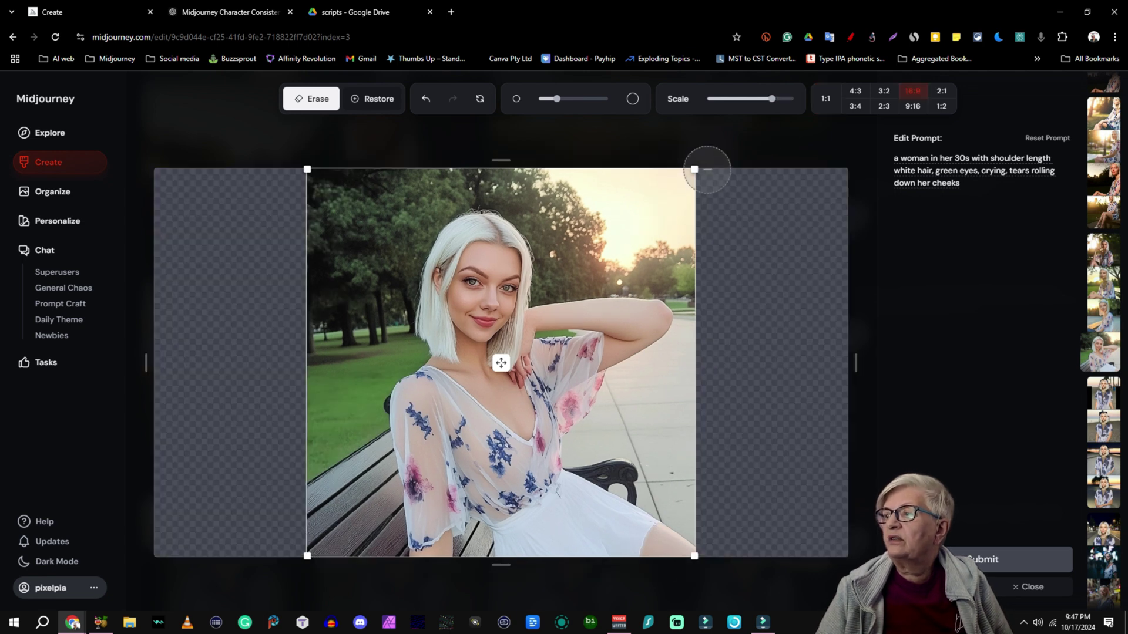
left_click_drag(771, 99, 754, 99)
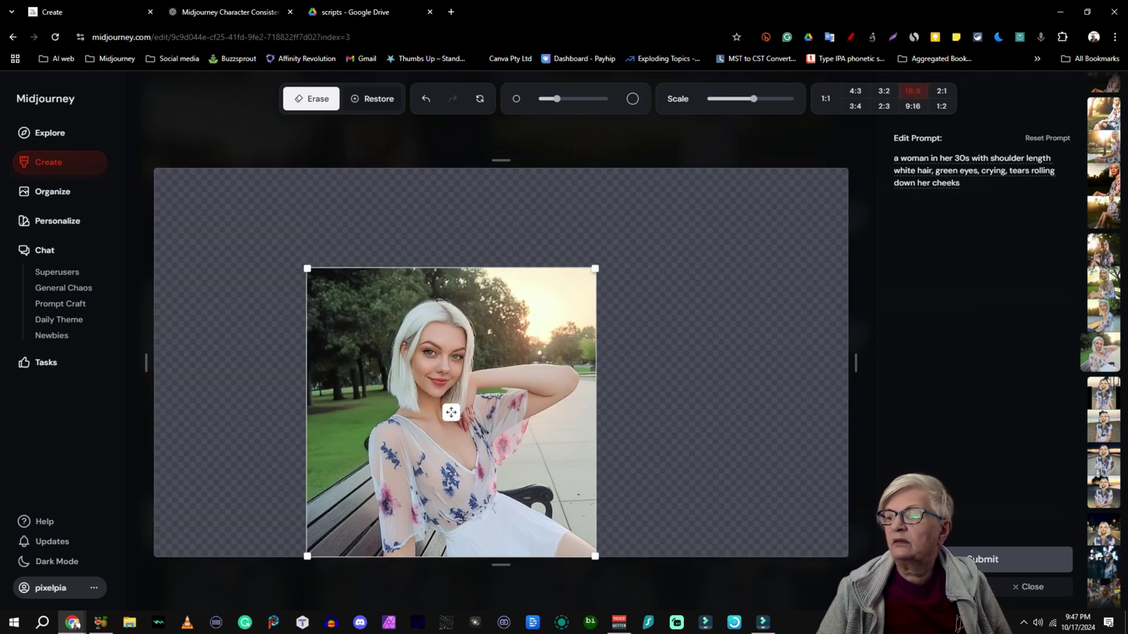
left_click_drag(452, 413, 299, 372)
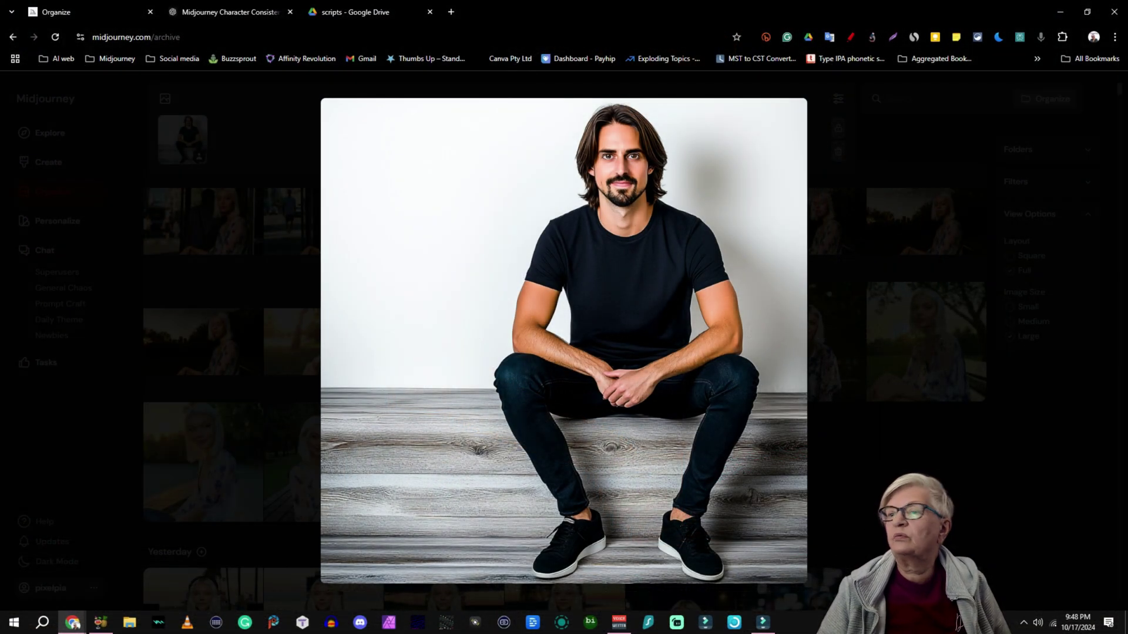
Reopen the woman's edit and set the prompt to --cref with the man's image pasted in.
key("Escape")
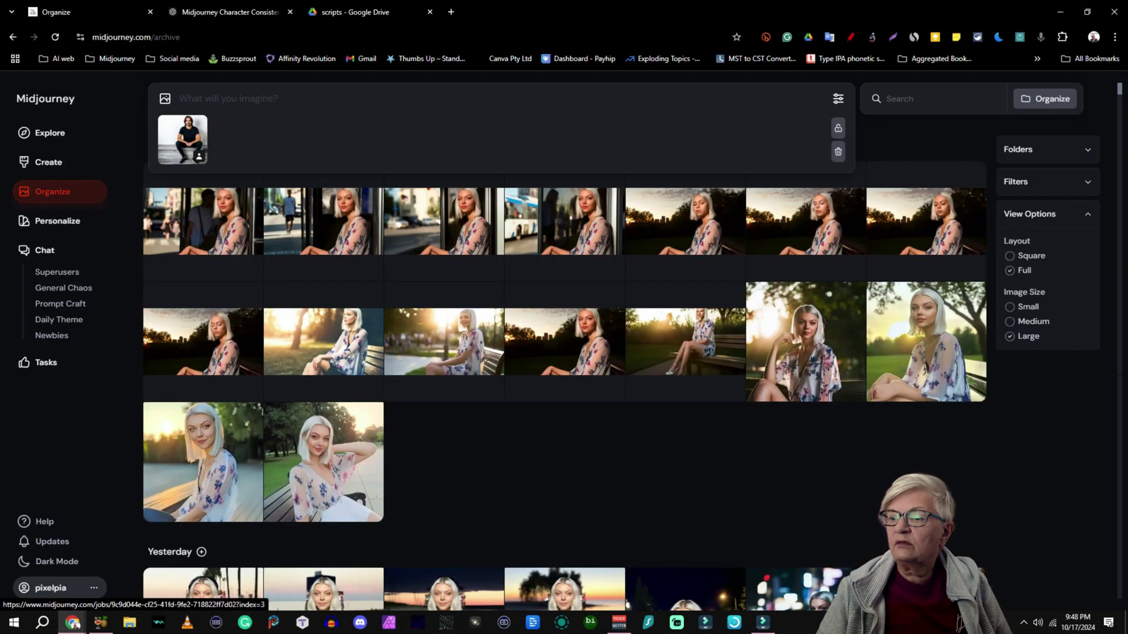
left_click(323, 462)
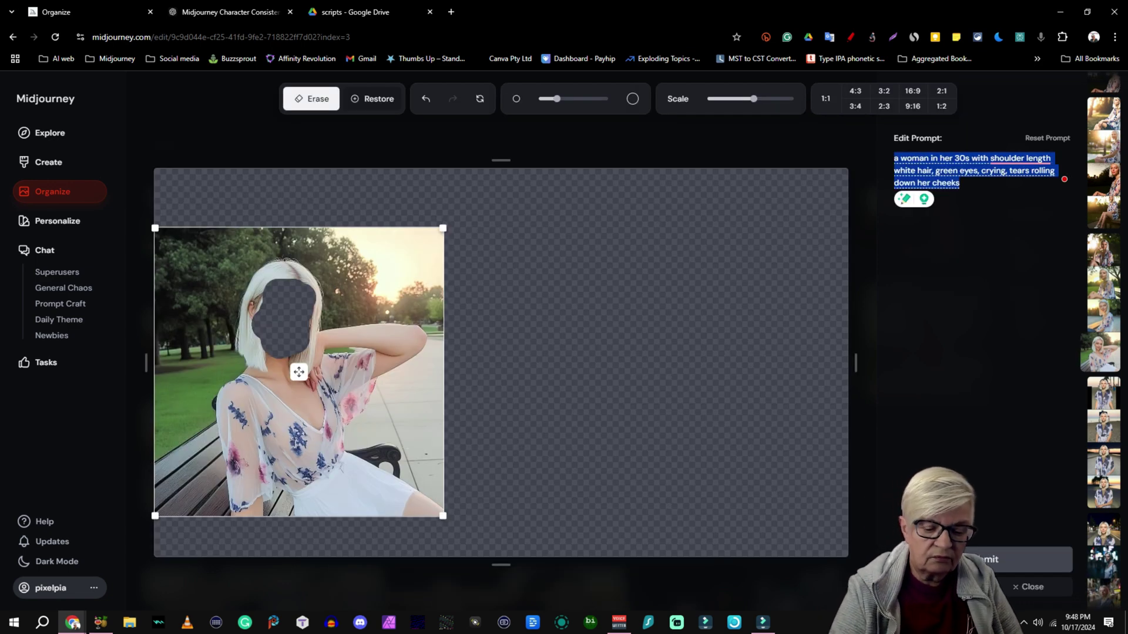
type("--cre")
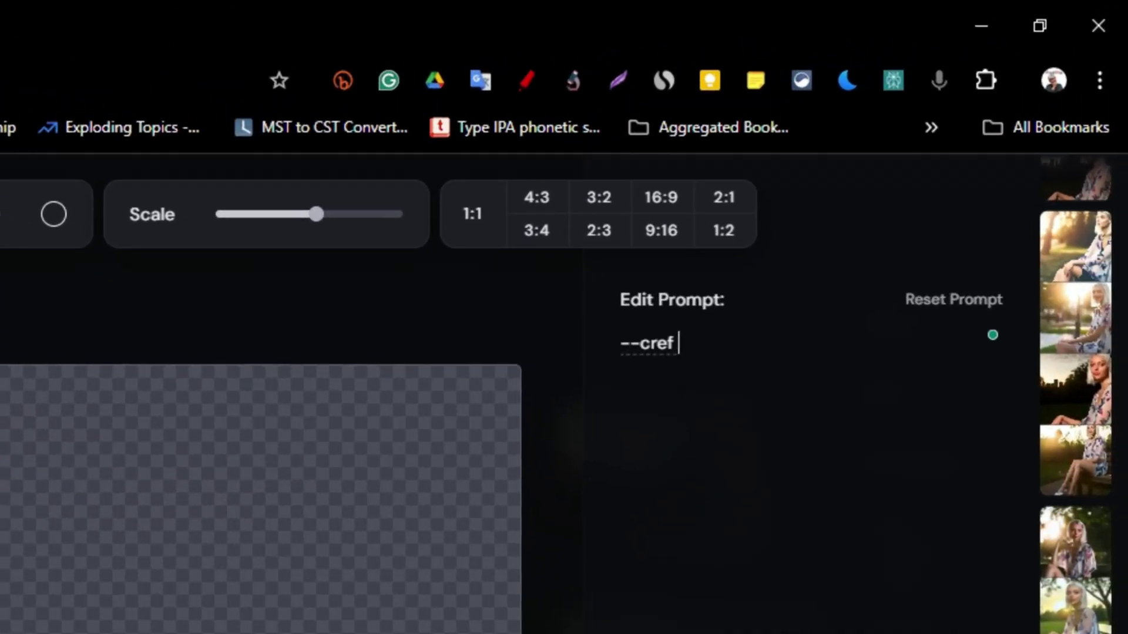
type("f")
key("ctrl+v")
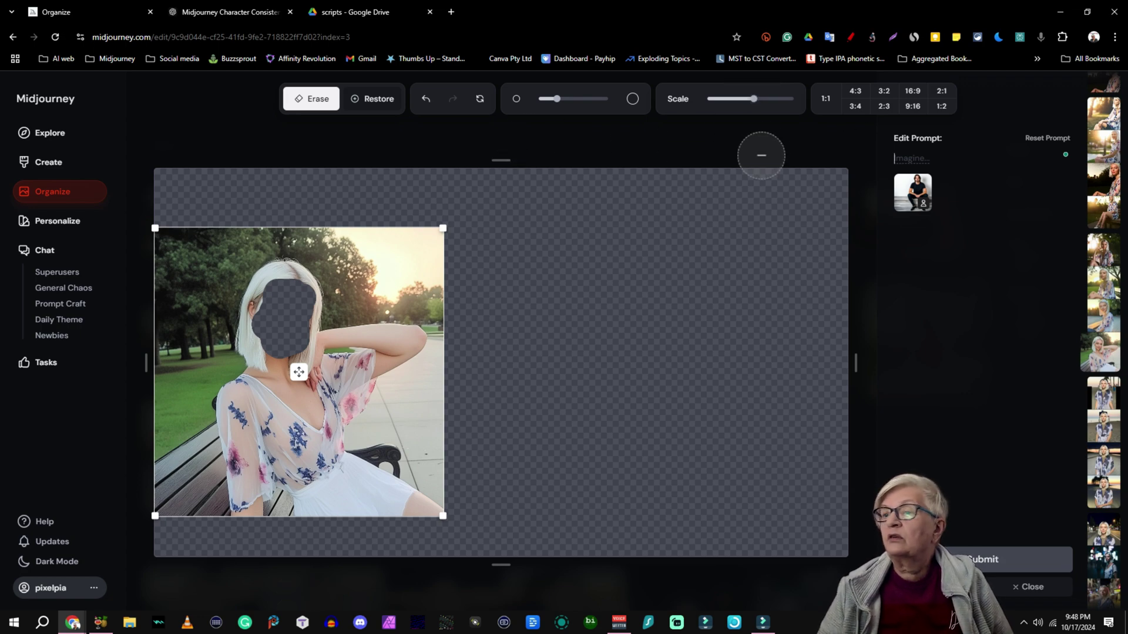
Paste the man's description into the edit prompt and add 'walking towards the woman'.
left_click(49, 162)
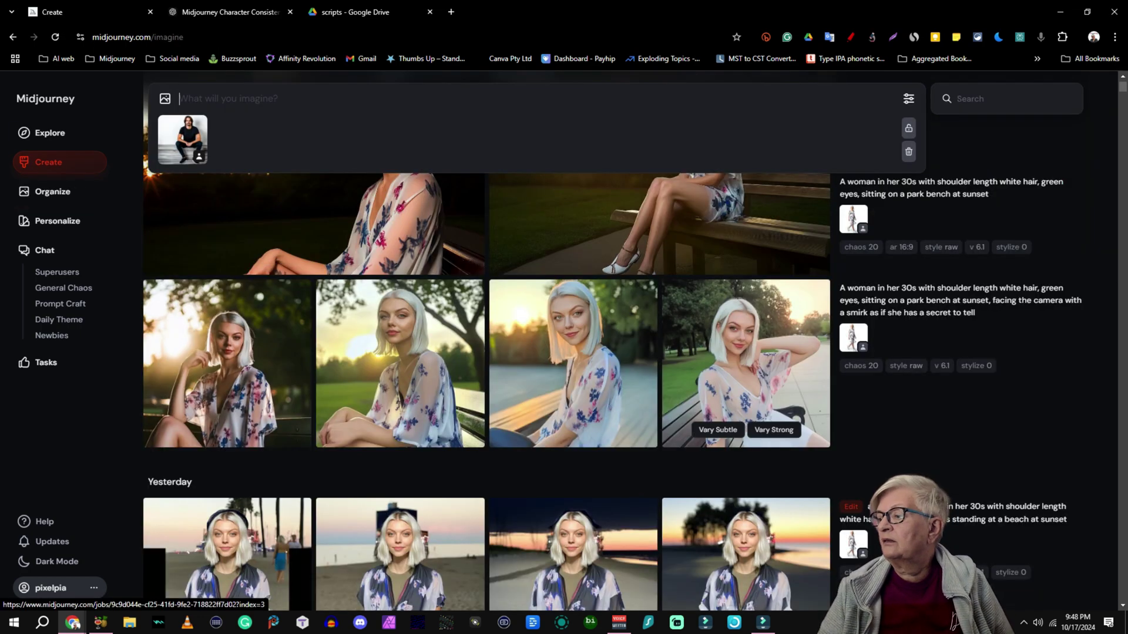
scroll(746, 291, "down", 8)
scroll(747, 352, "down", 10)
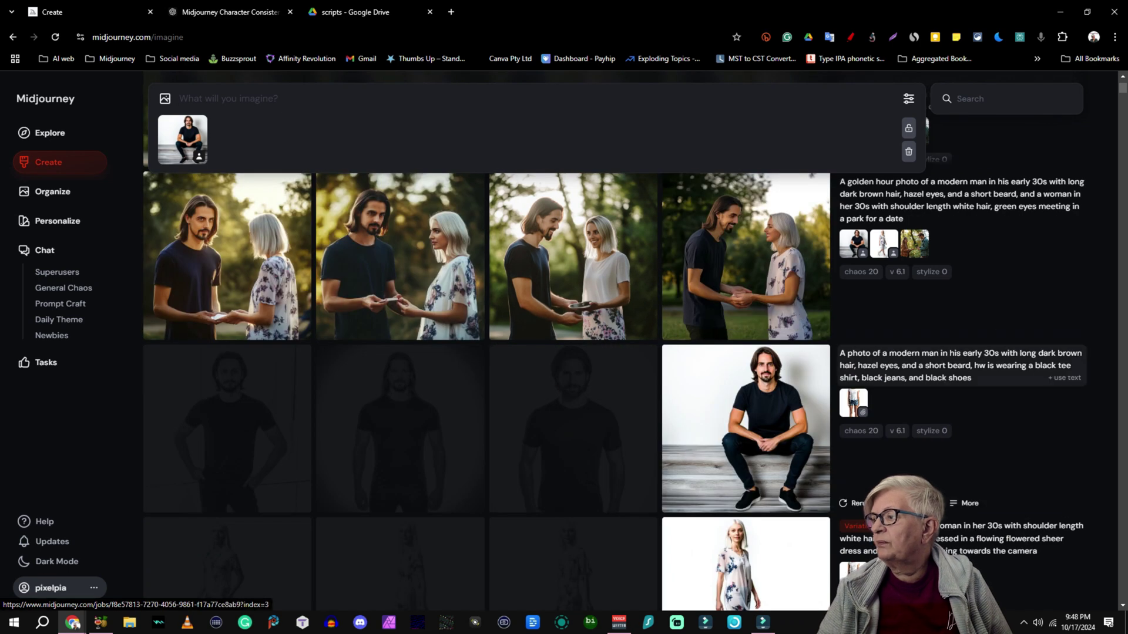
left_click(229, 98)
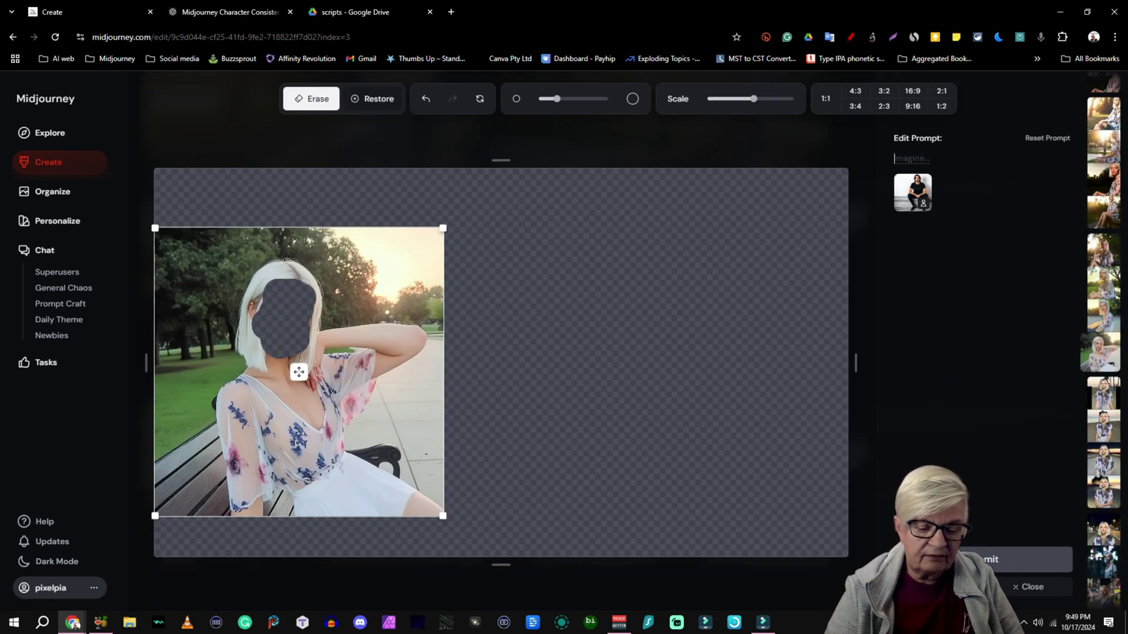
type("a modern man in his early 30s with long dark brown hair, hazel eyes, and a short beard")
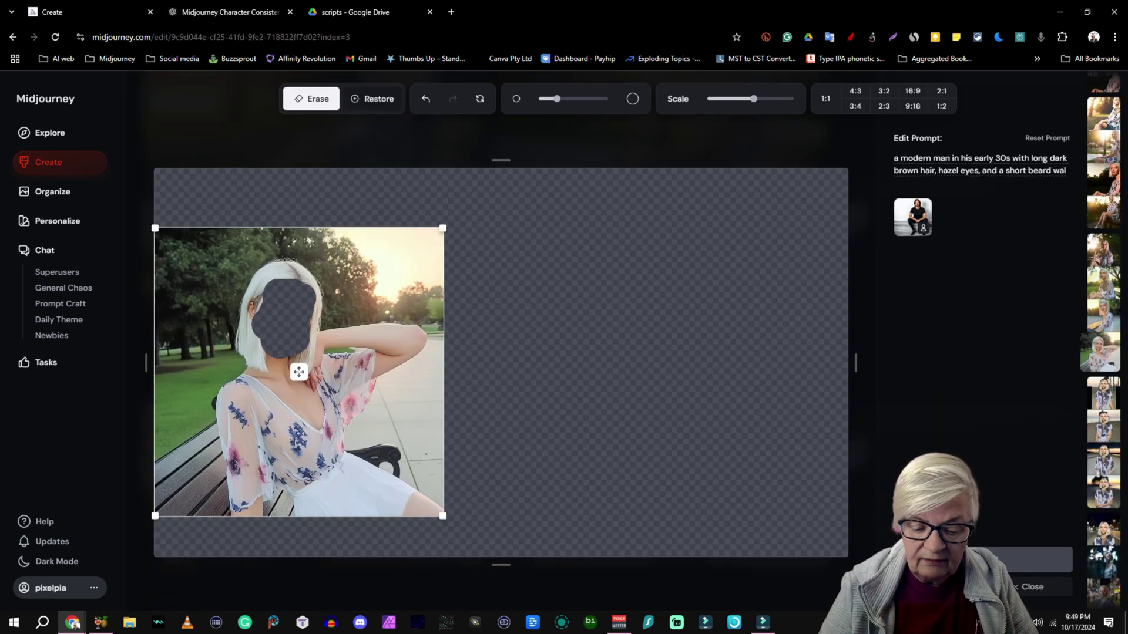
type("walking towards the woman")
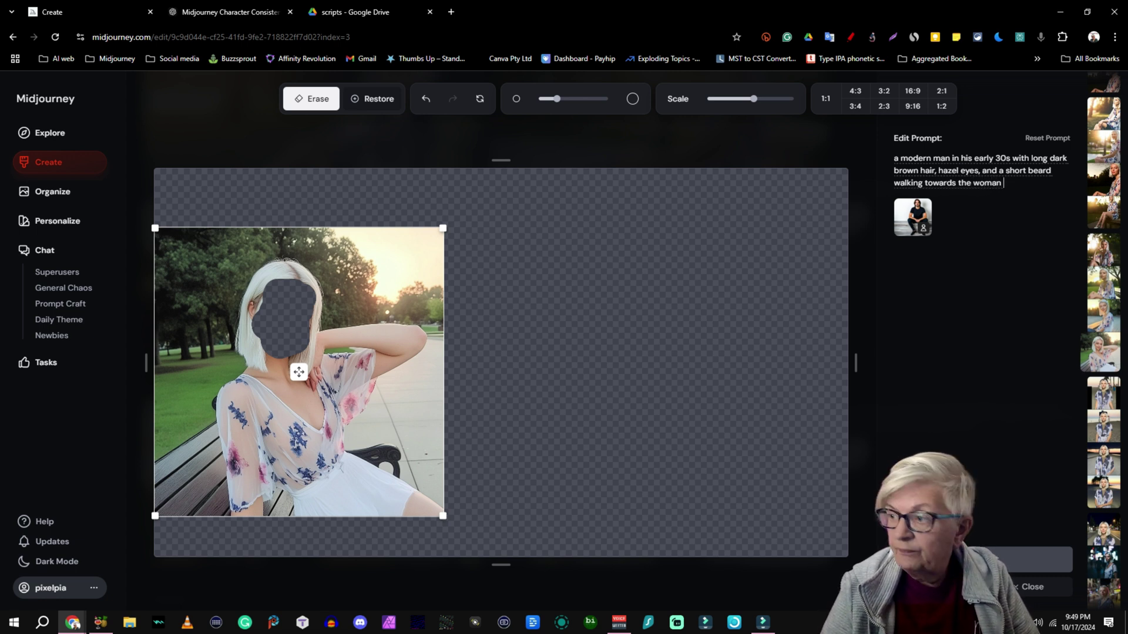
Restore the woman's erased face on the canvas with the Restore brush.
left_click(372, 98)
mouse_move(259, 270)
left_mouse_down()
mouse_move(235, 253)
mouse_move(276, 300)
mouse_move(285, 294)
mouse_move(280, 344)
left_mouse_up()
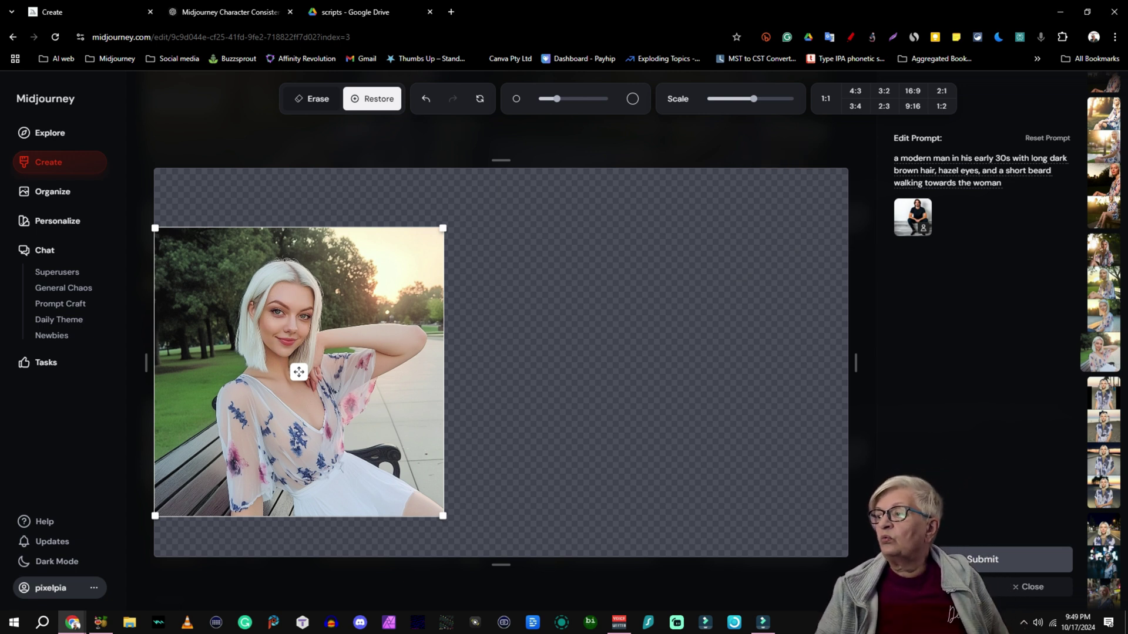
mouse_move(913, 218)
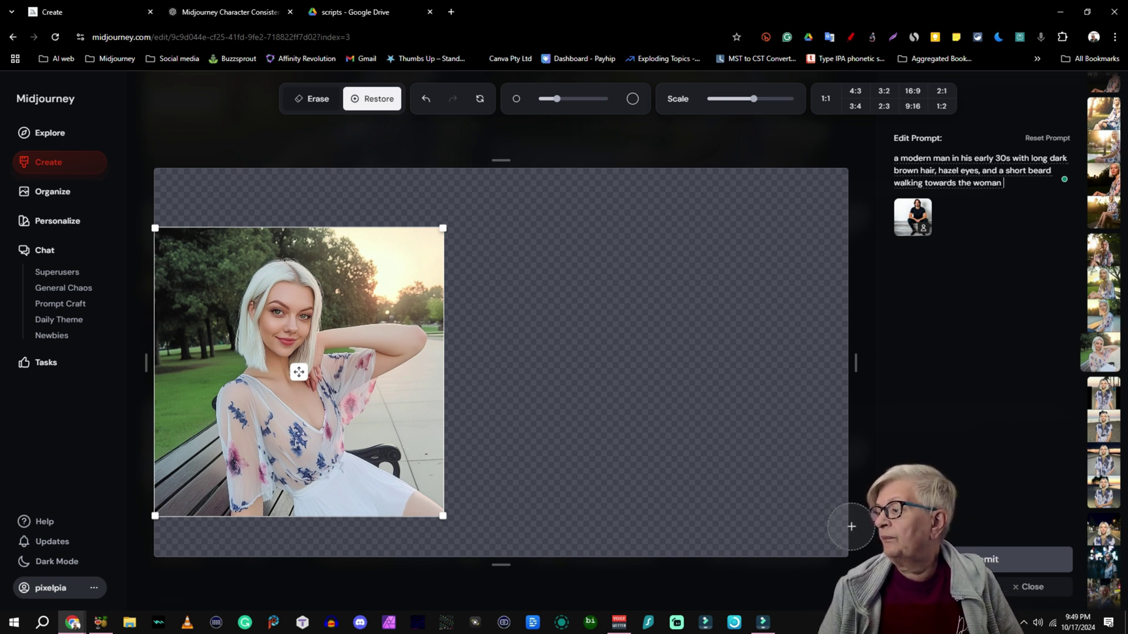
Submit the edit and browse the feed for the four new park images of the pair.
key("Return")
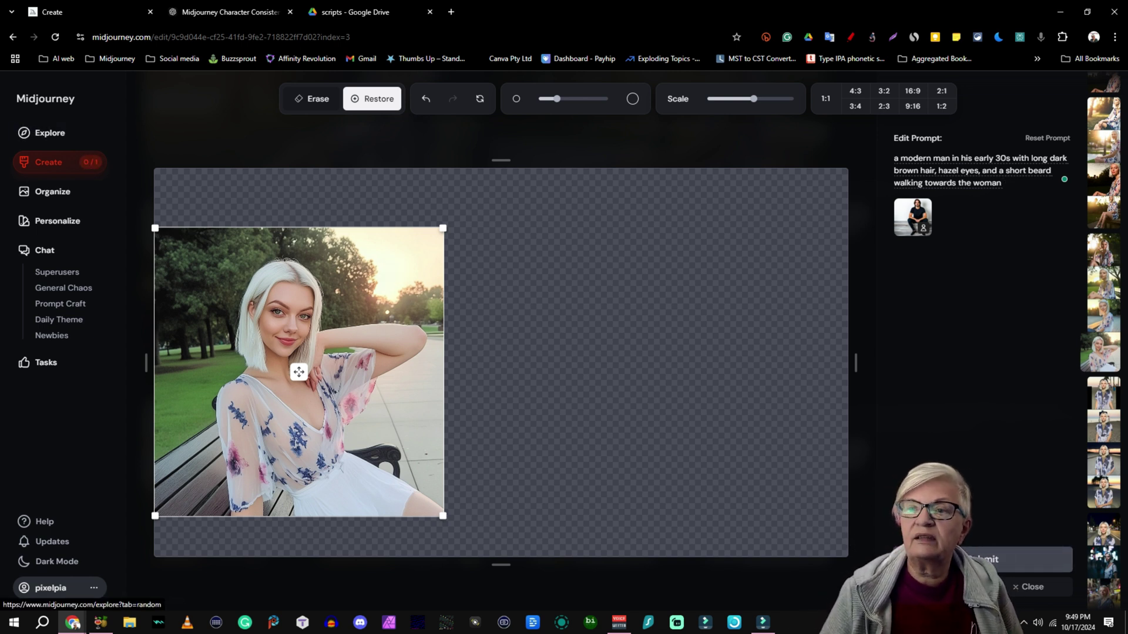
left_click(49, 163)
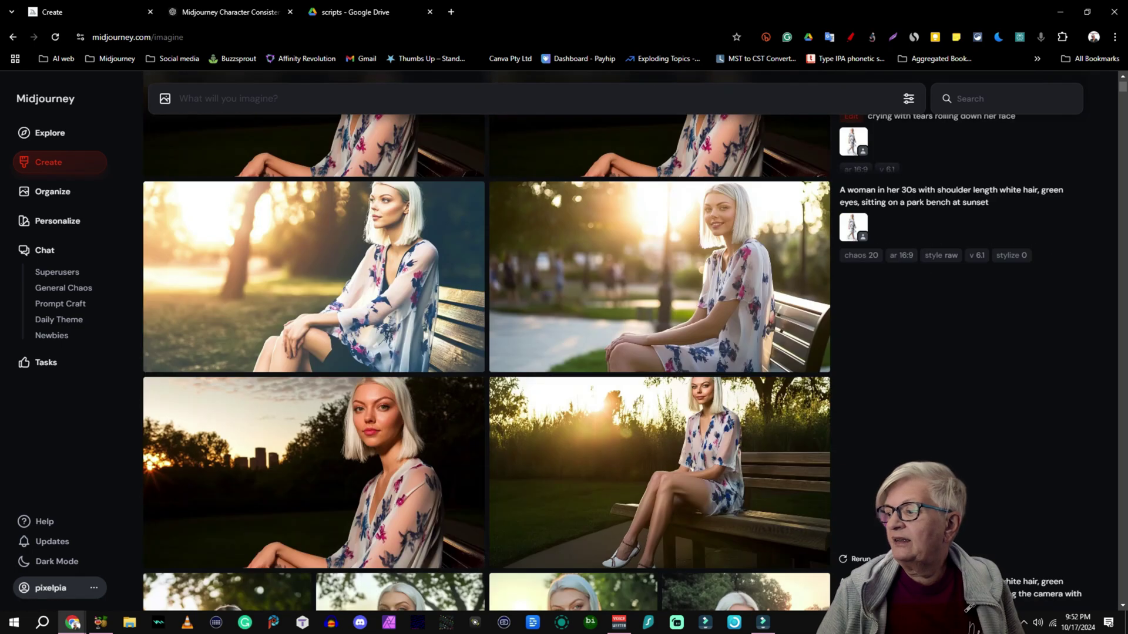
scroll(486, 352, "down", 20)
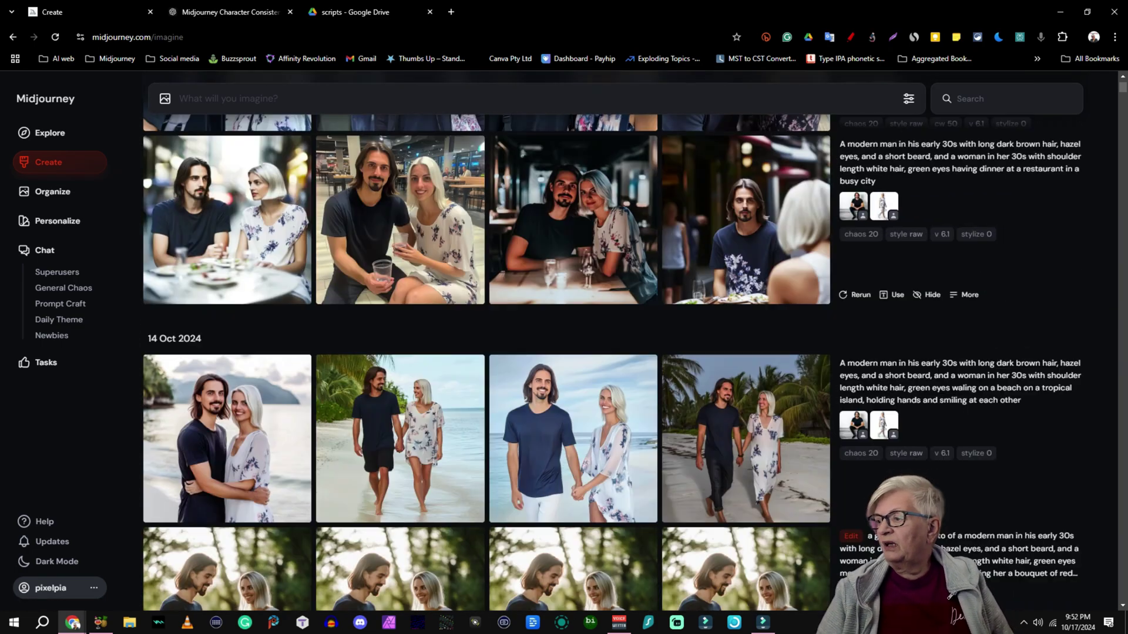
scroll(615, 340, "down", 4)
scroll(615, 340, "up", 2)
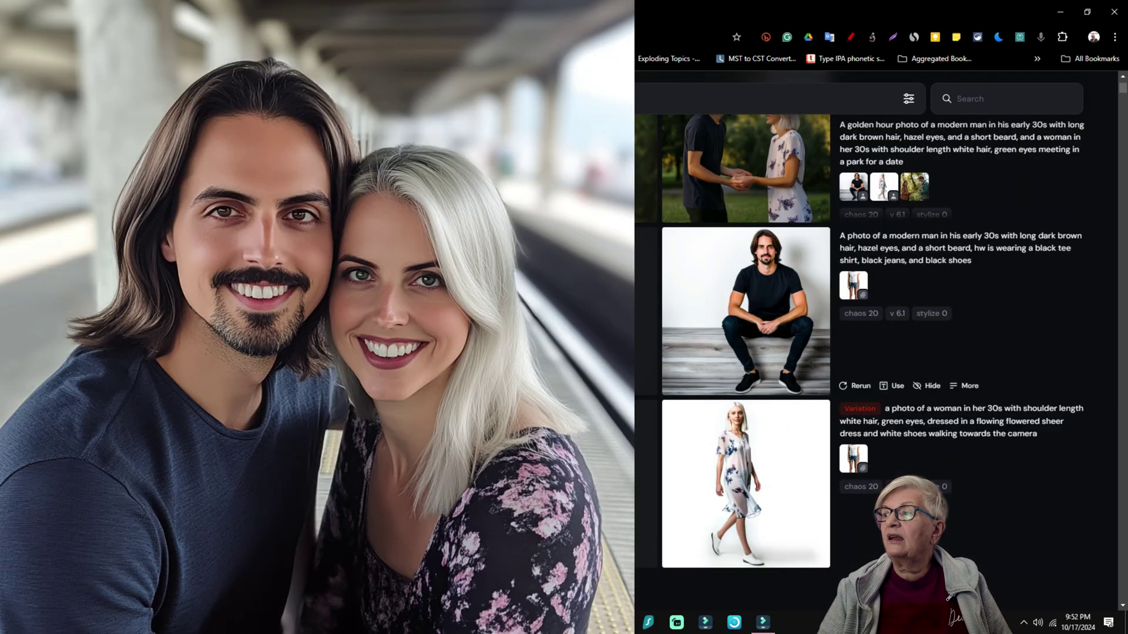
scroll(746, 312, "down", 1)
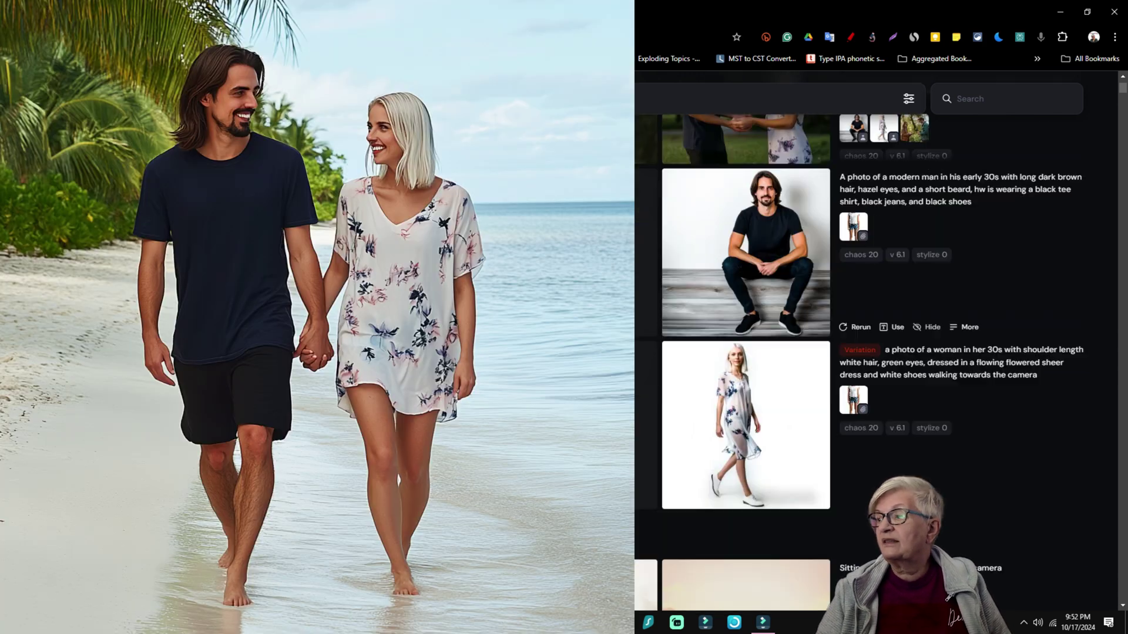
mouse_move(747, 312)
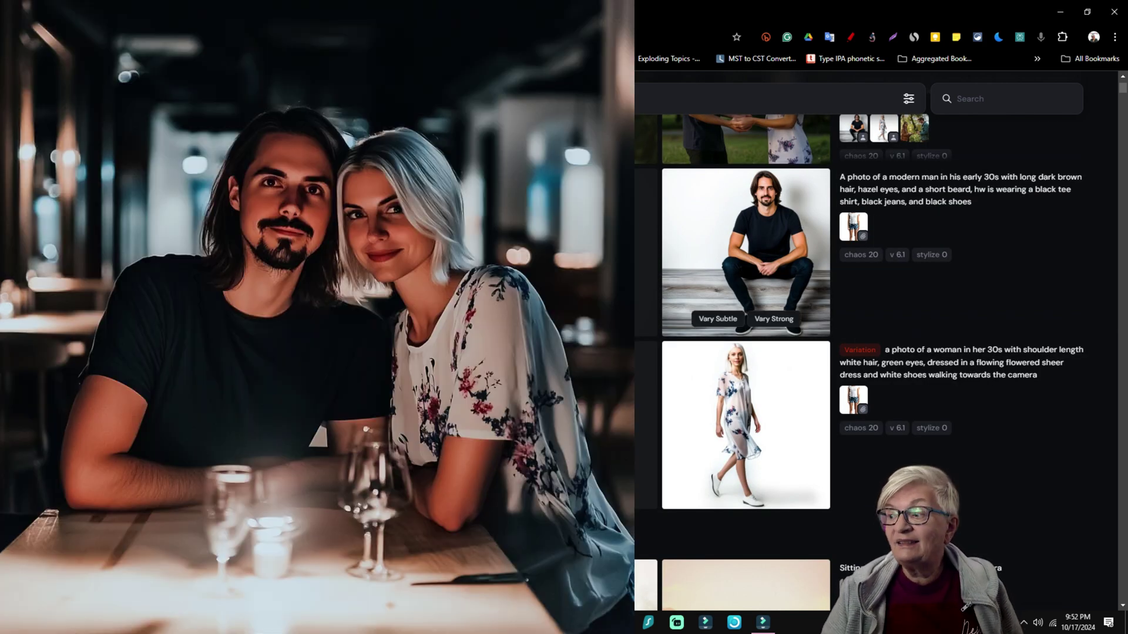
Add the woman's flowered-dress photo as a second character reference and select her description.
left_click(746, 264)
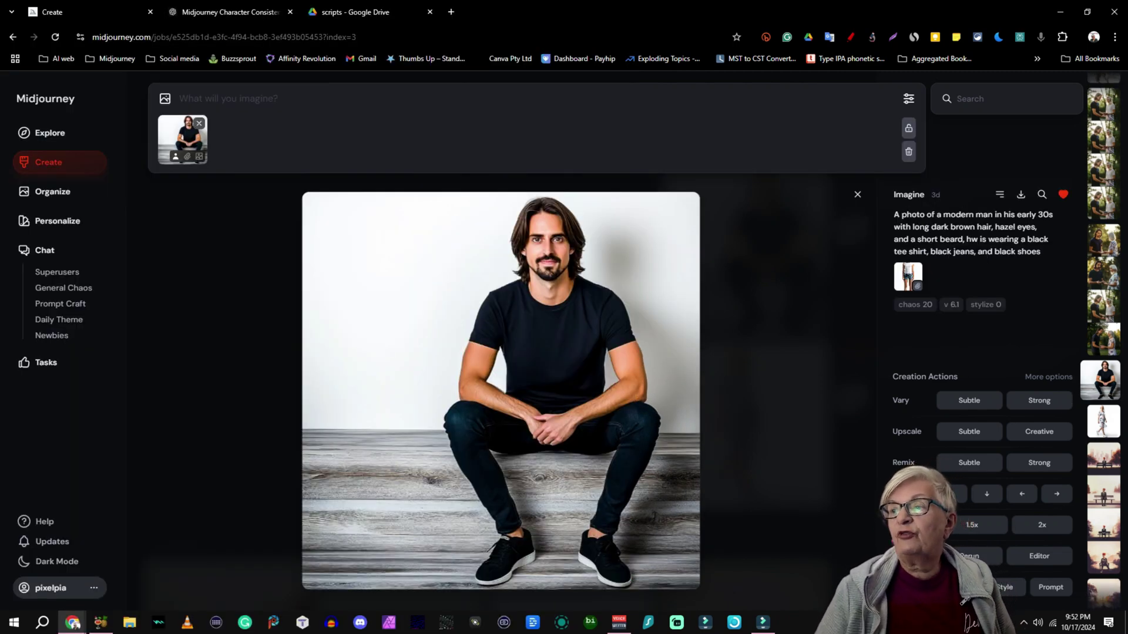
left_click(857, 194)
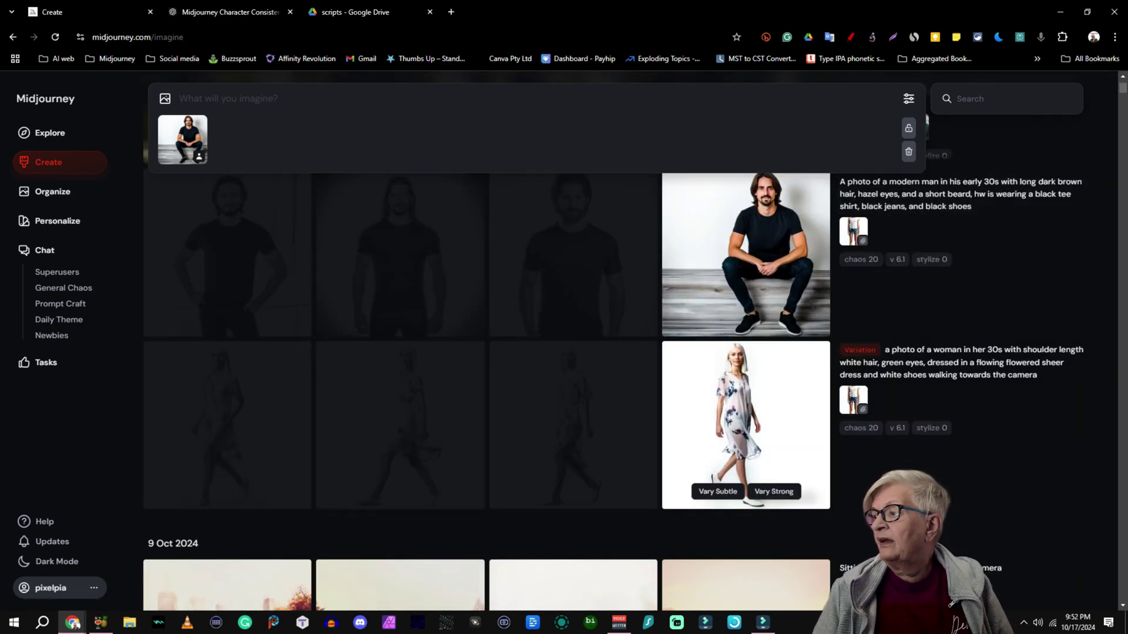
left_click(746, 411)
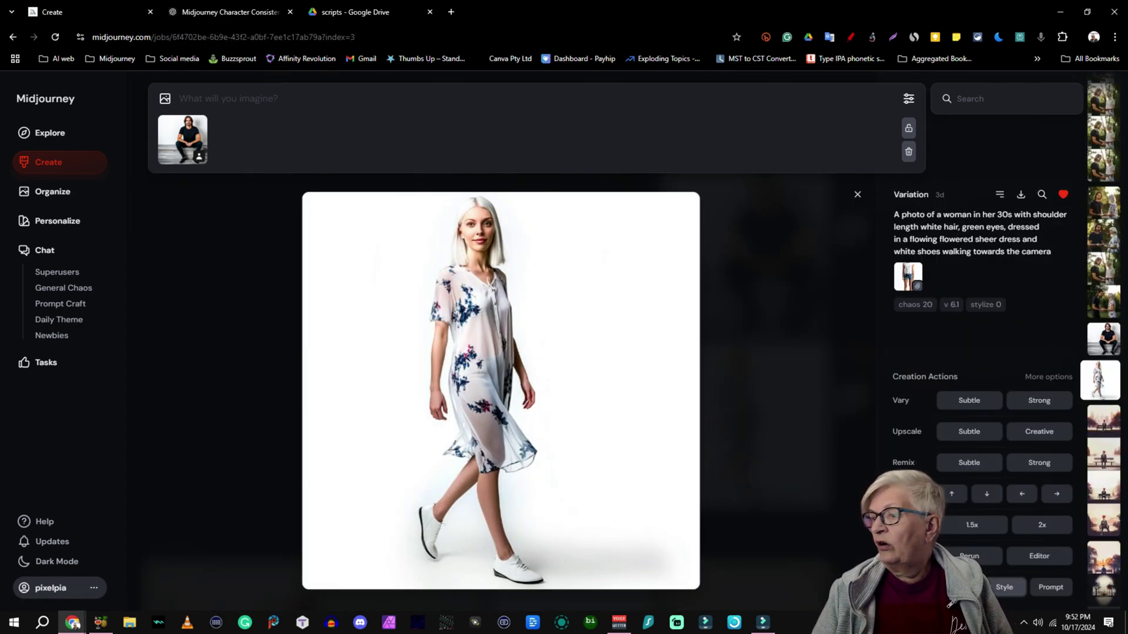
left_click(1005, 587)
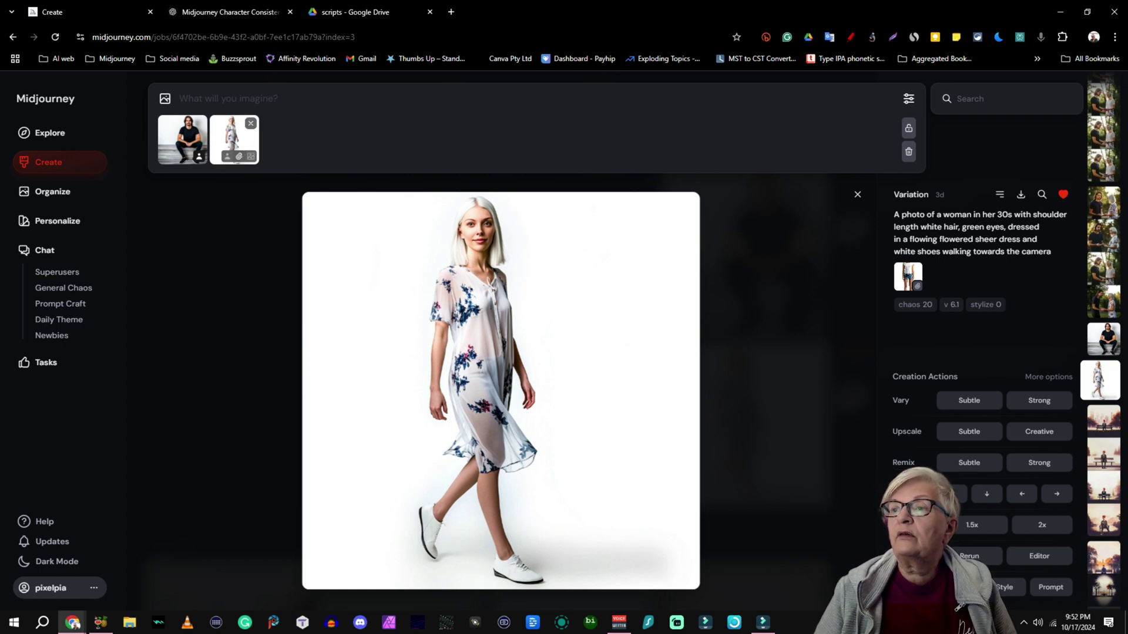
left_click(227, 156)
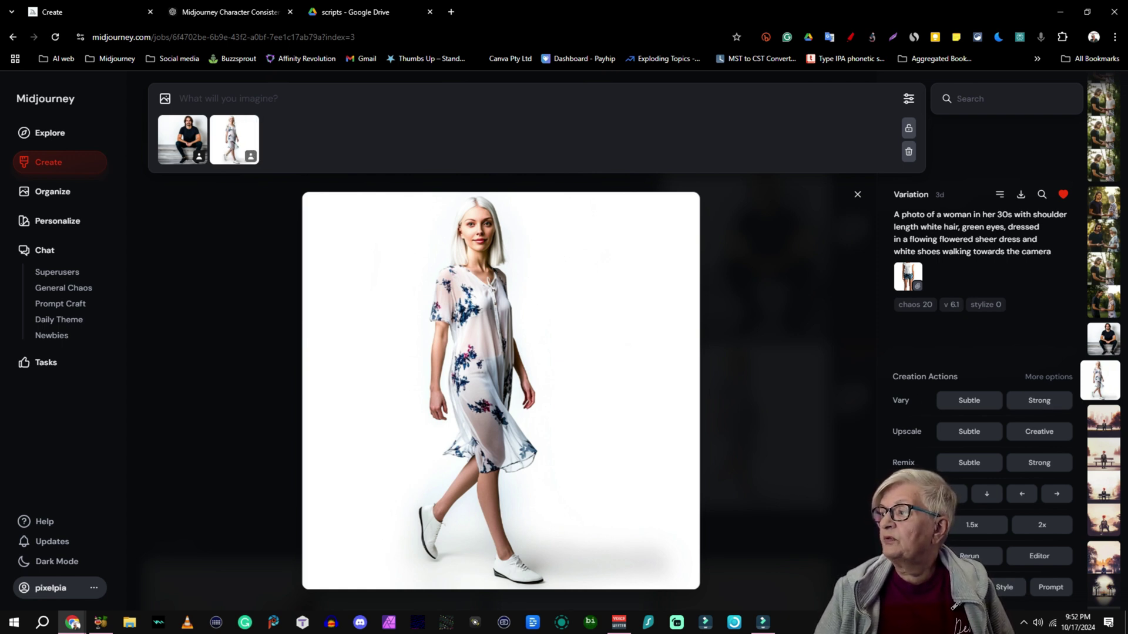
left_click_drag(937, 215, 1005, 228)
key("ctrl+c")
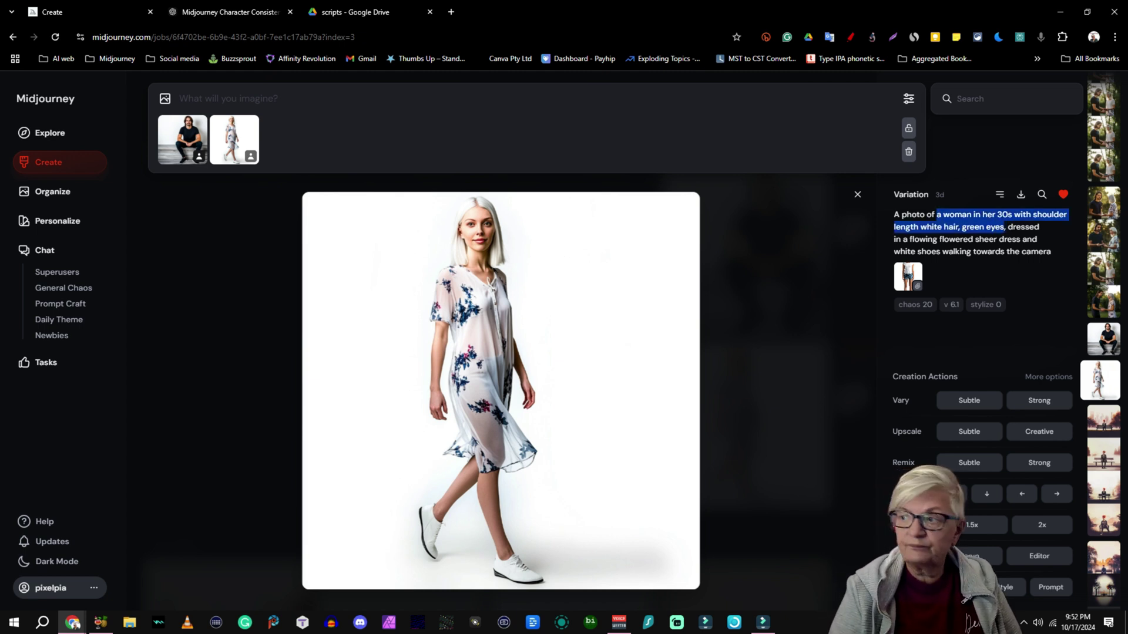
Place the cursor in the prompt and check the man's reference image enlarged.
left_click(429, 99)
key("ctrl+v")
right_click(428, 94)
key("Escape")
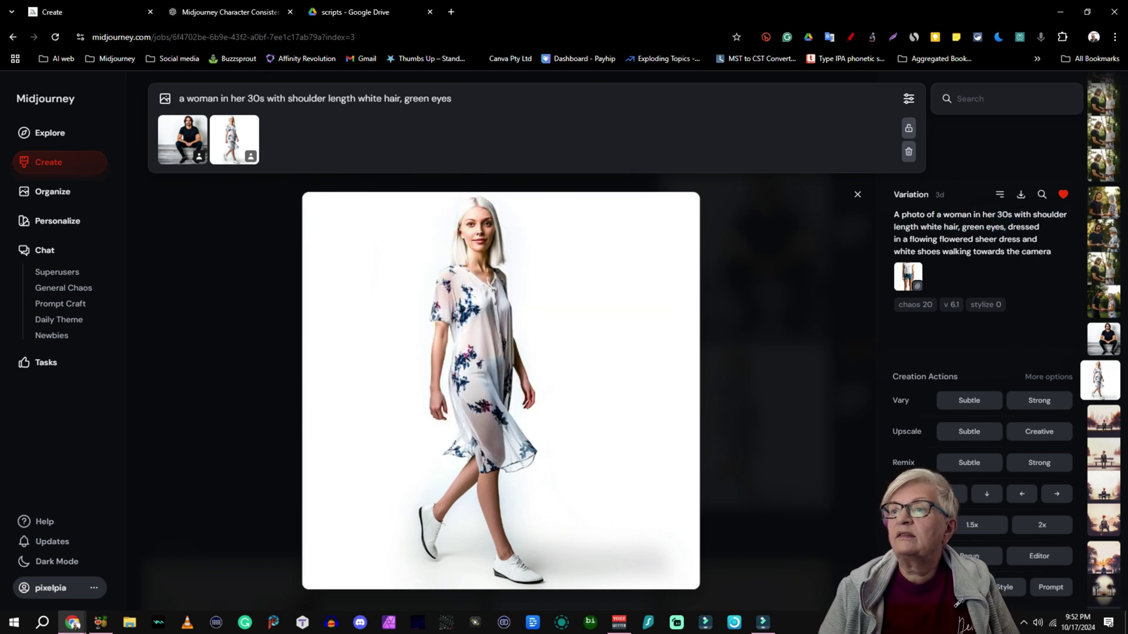
left_click(177, 154)
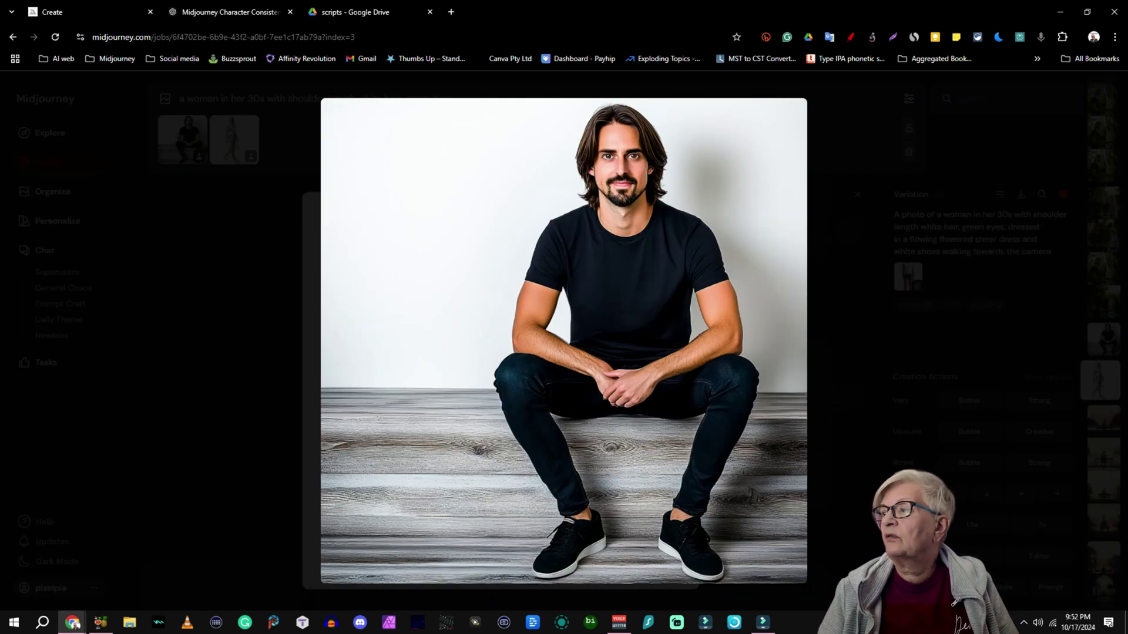
key("Escape")
Add the man's description and ', sitting at a cafe in Paris talking and smiling', then generate.
type(", and a man in his early 30s with long dark brown hair, hazel eyes, and a short beard")
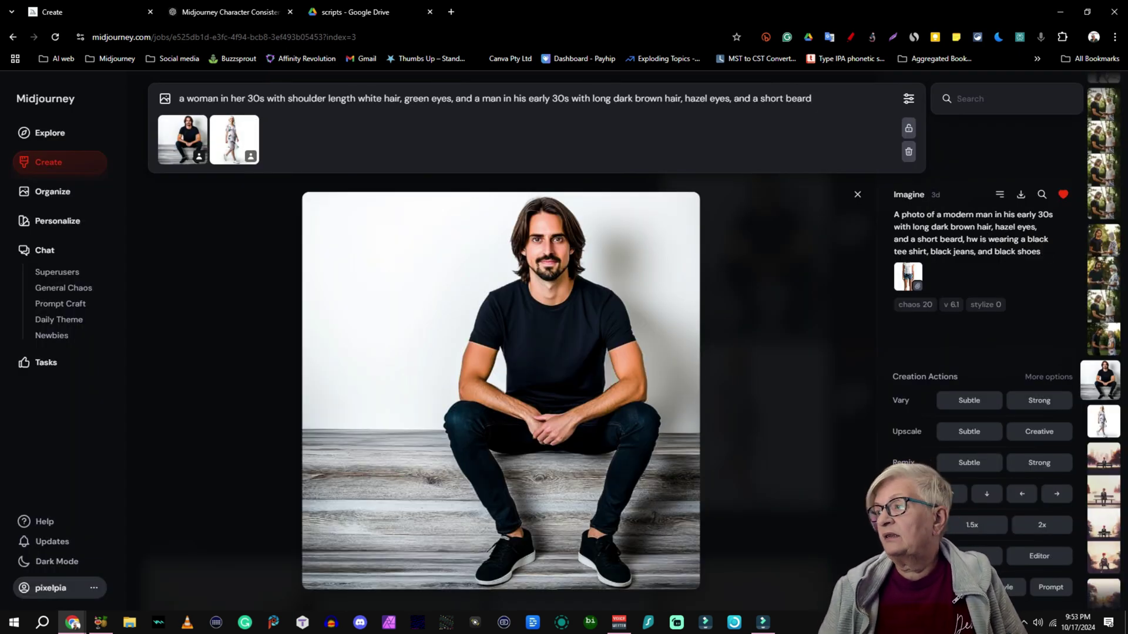
type(", ")
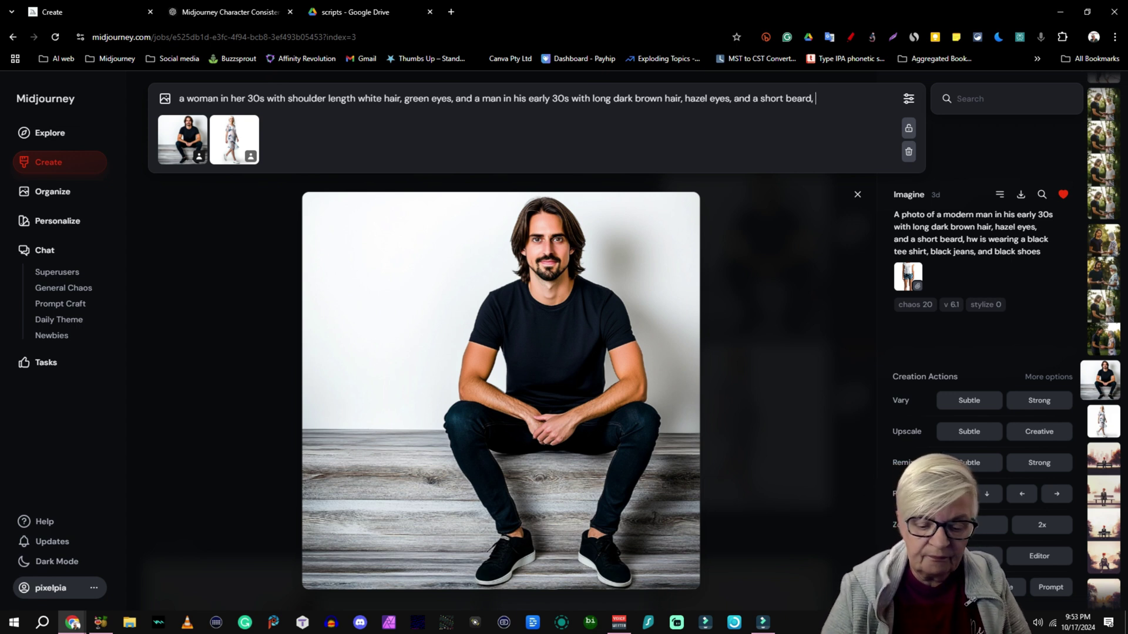
type("sitting at a")
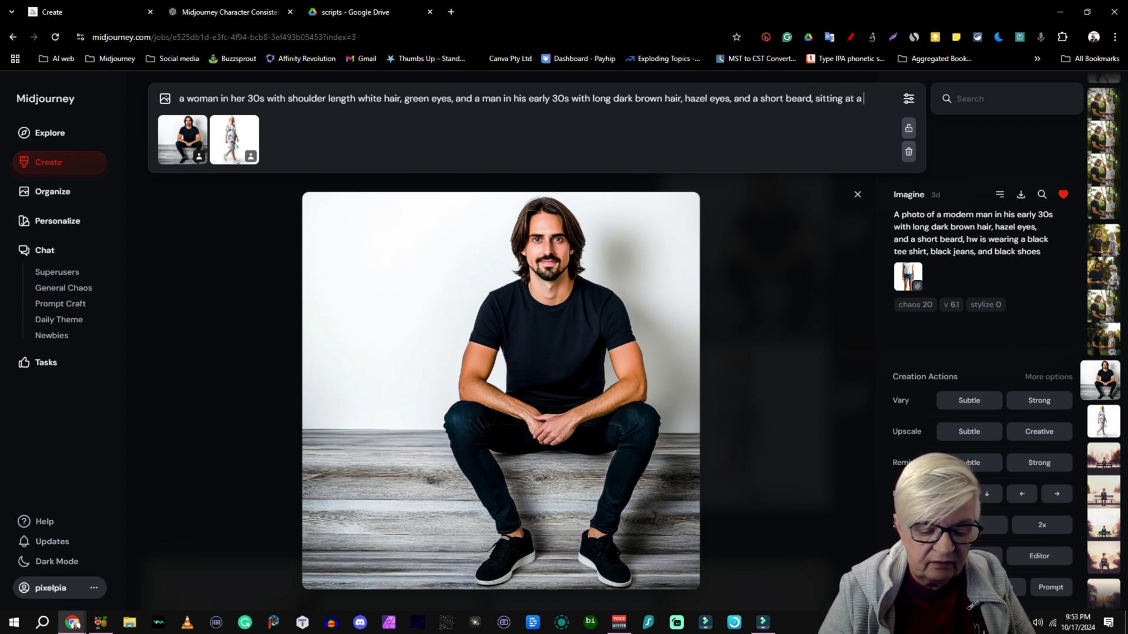
type(" cafe in Paris ")
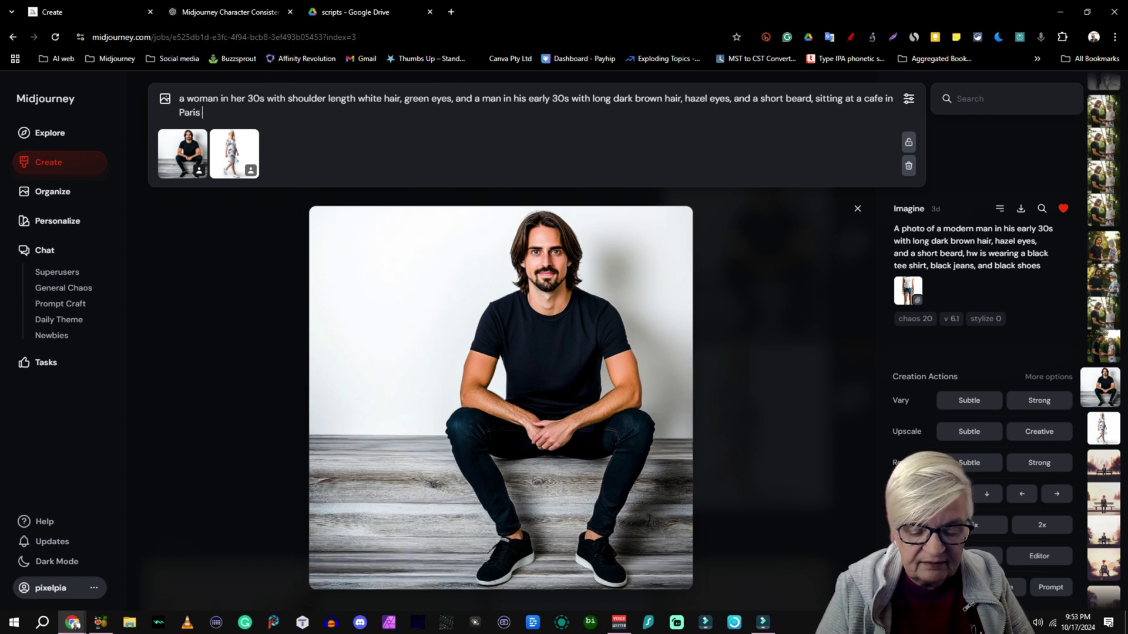
type("talking")
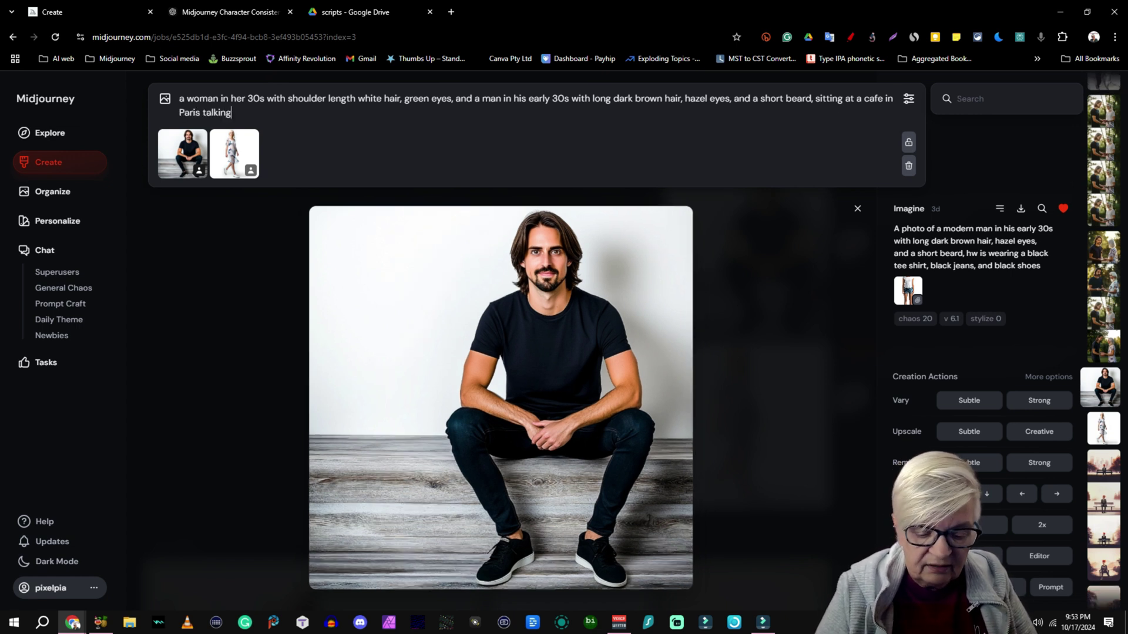
type(" and smiling")
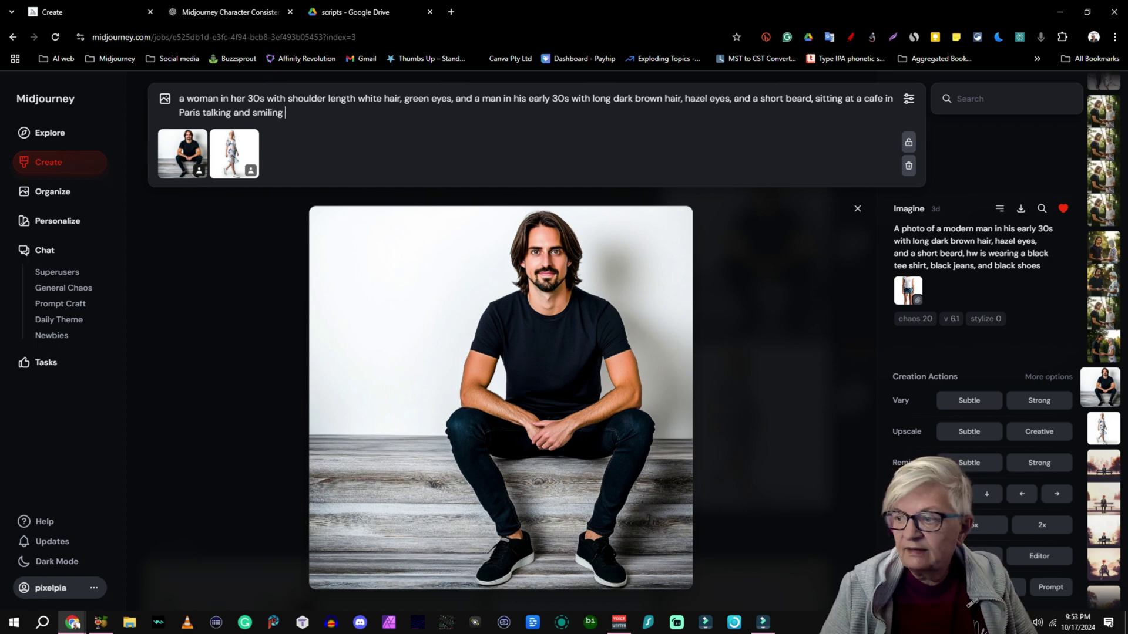
key("Return")
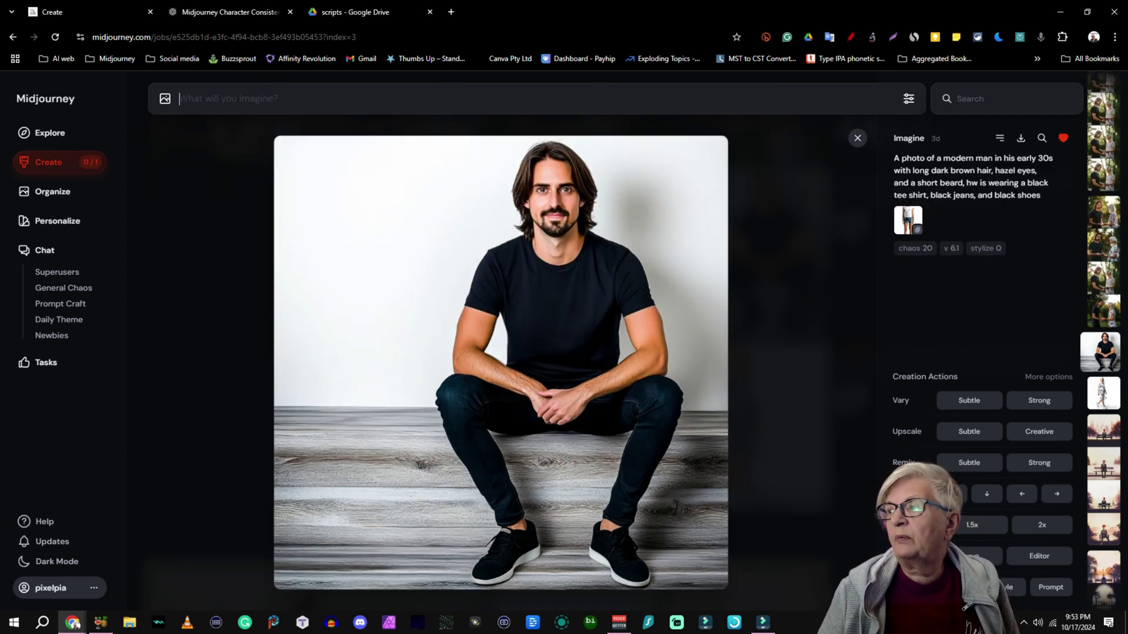
left_click(858, 138)
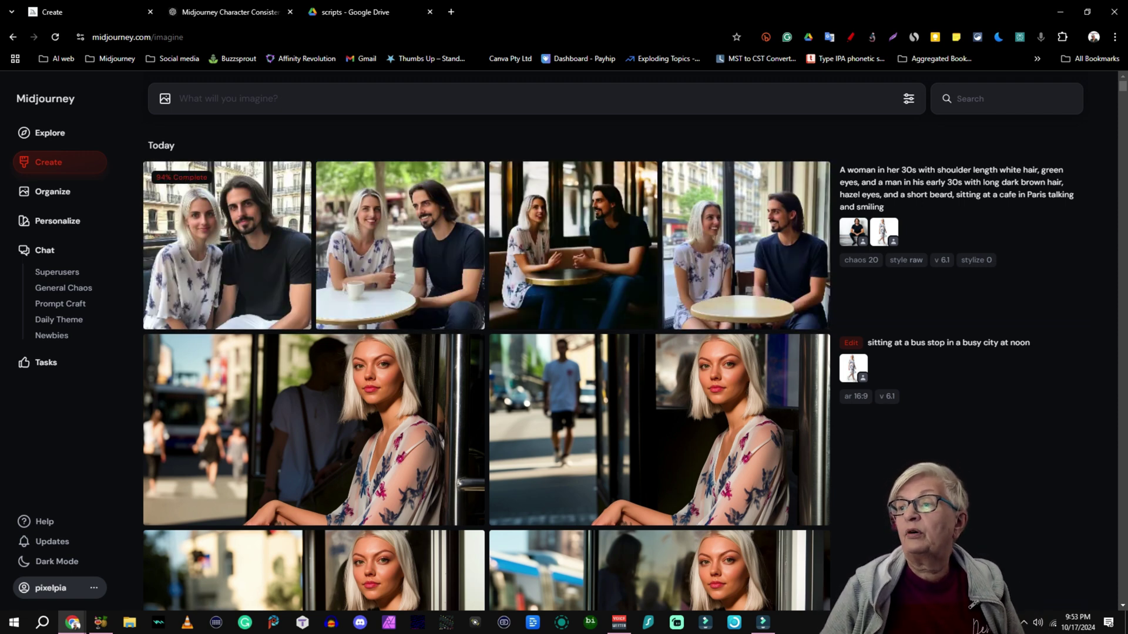
left_click(290, 207)
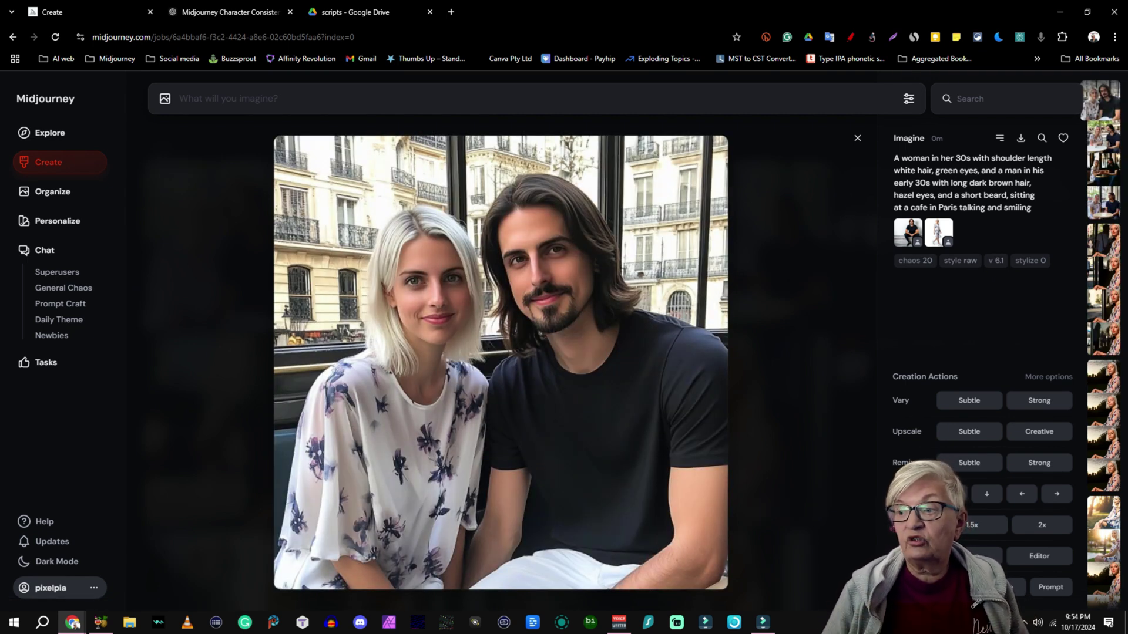
Step through the second, third and fourth Paris cafe images.
key("Right")
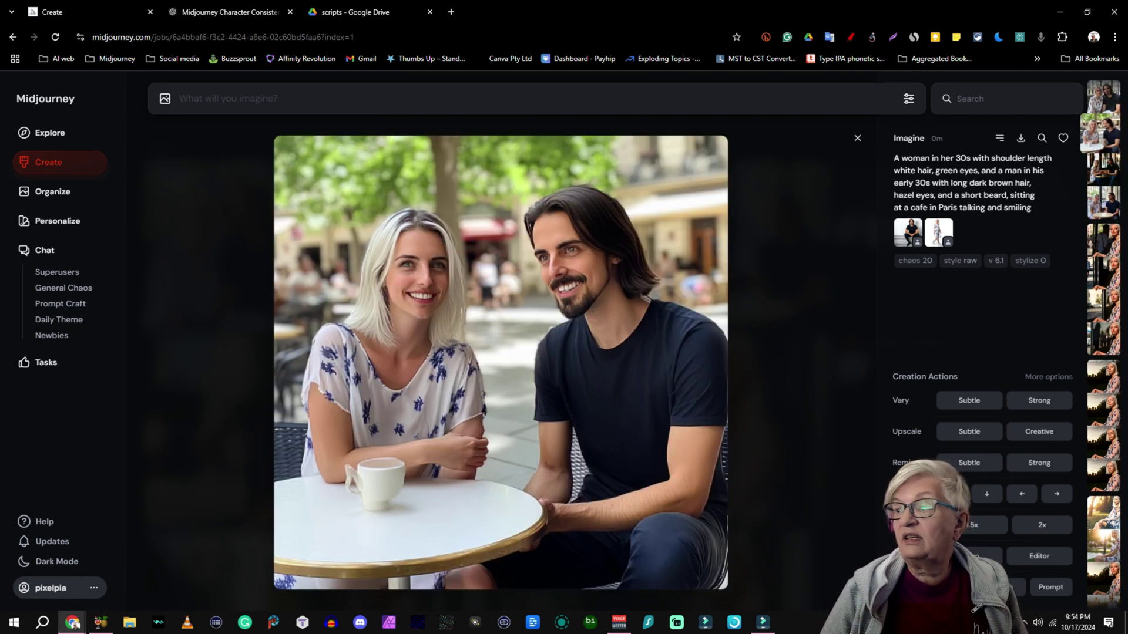
key("Right")
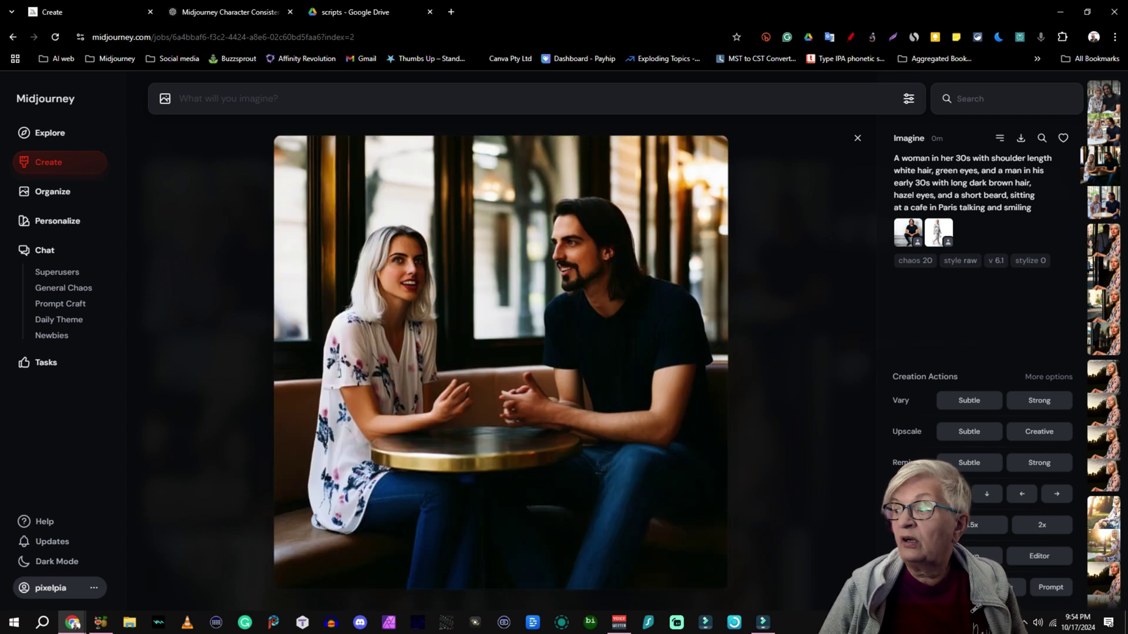
key("Right")
key("Right")
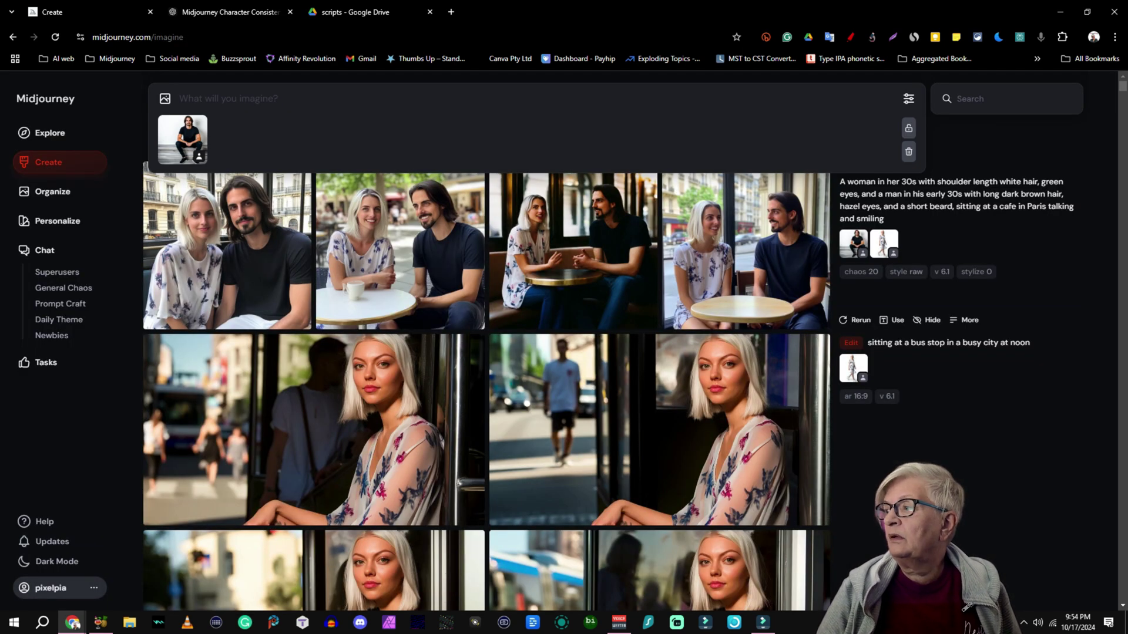
Replace the cafe scene with 'walking on a sunny tropical beach, holding hands and smiling --cw 50'.
left_click(883, 244)
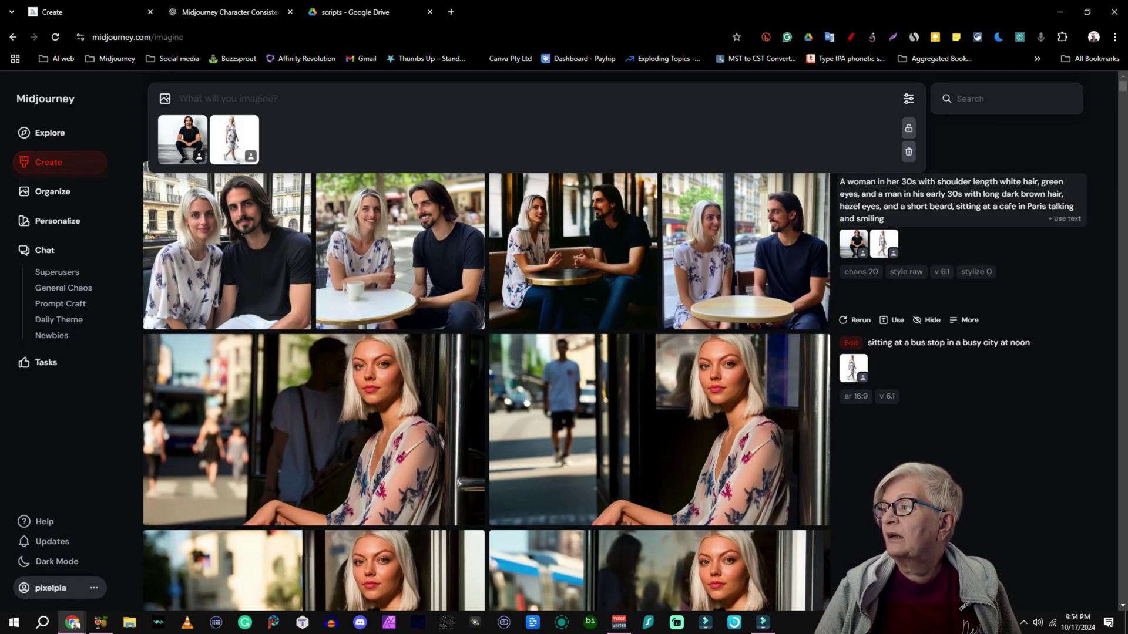
left_click(1064, 218)
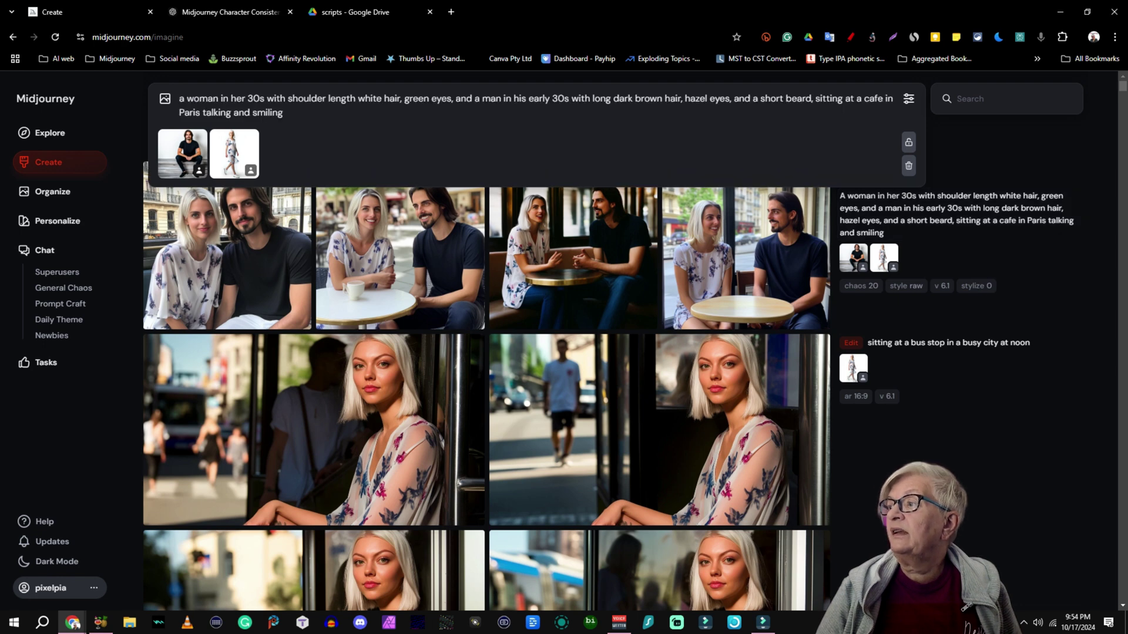
key("ctrl+shift+Left")
key("ctrl+shift+Left")
key("ctrl+shift+Left")
key("ctrl+shift+Left")
key("ctrl+shift+Left")
key("ctrl+shift+Left")
key("ctrl+shift+Left")
key("ctrl+shift+Left")
key("ctrl+shift+Left")
key("BackSpace")
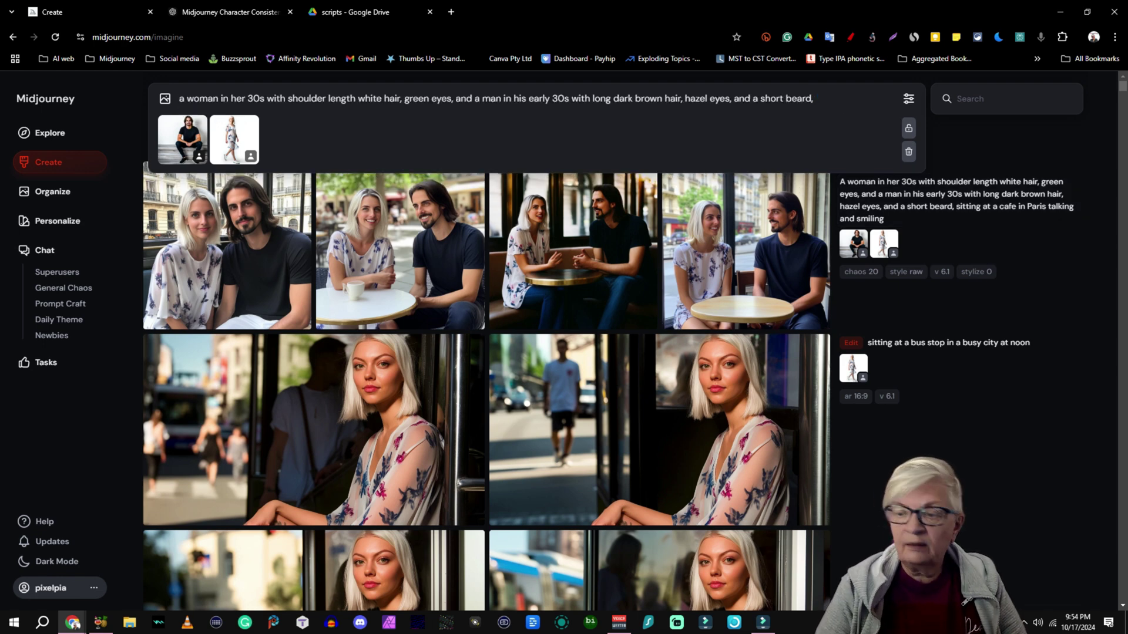
type("walki")
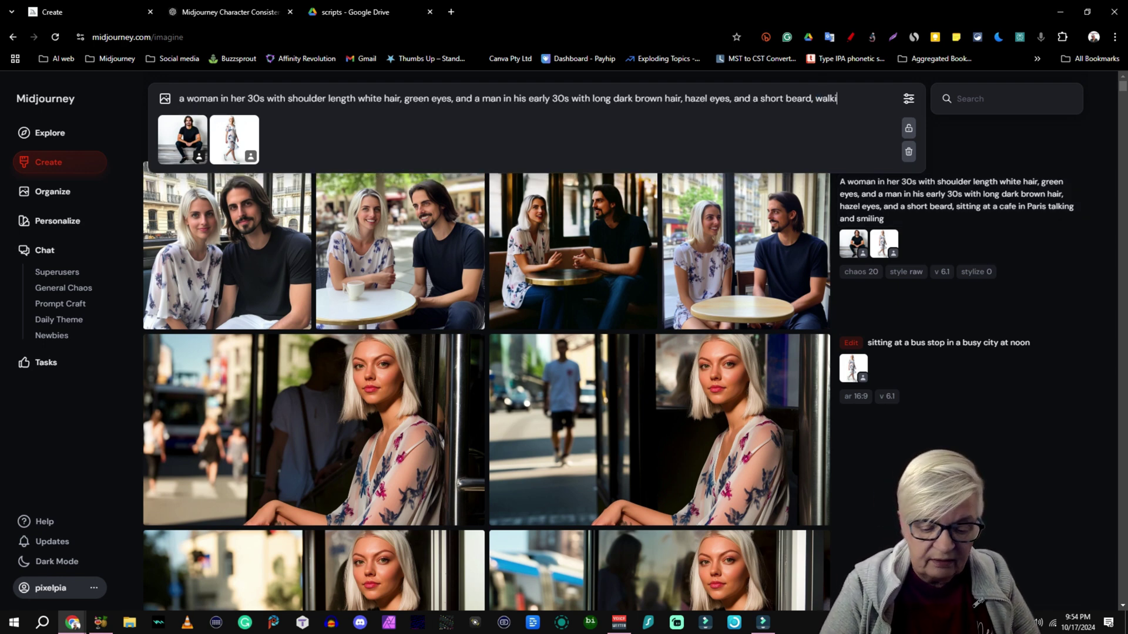
type("ng on a ")
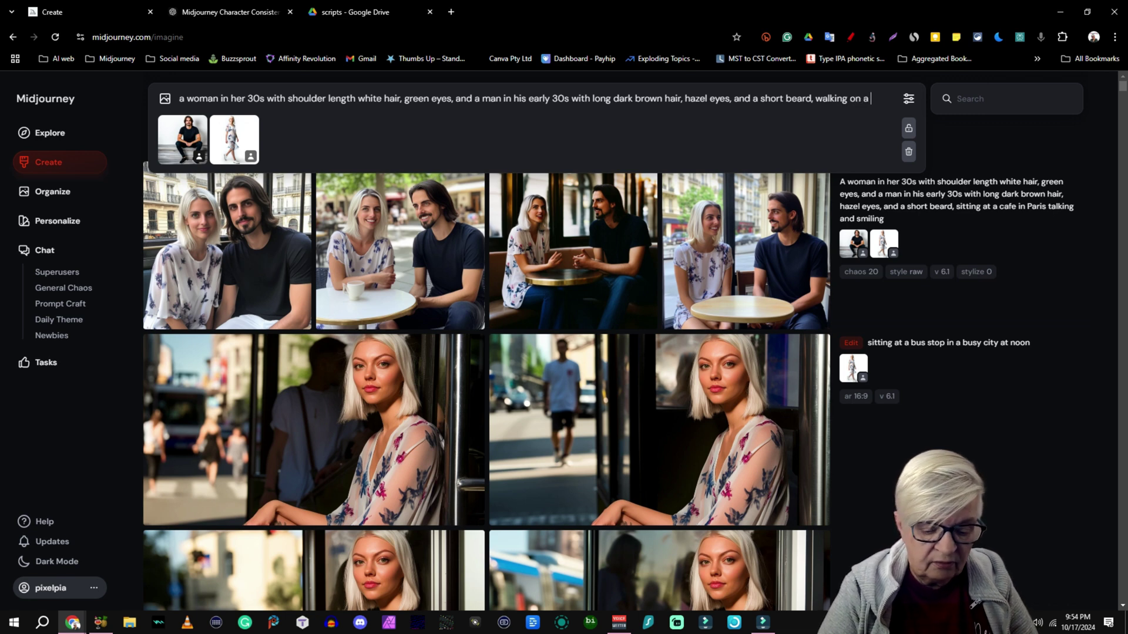
type("sunny ")
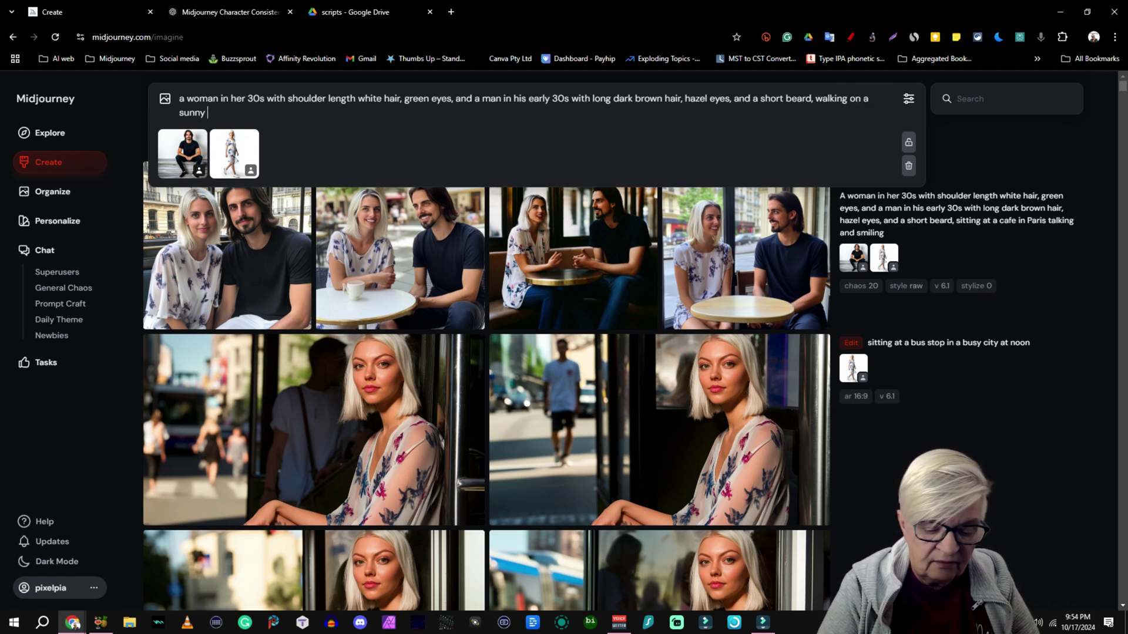
type("tropica")
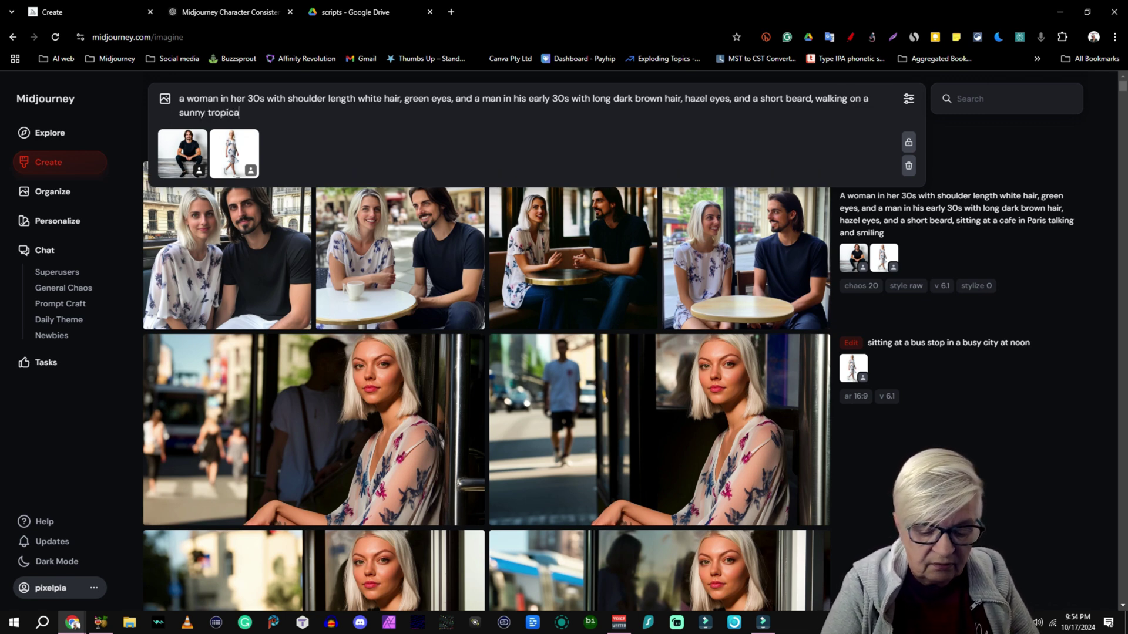
type("l beach")
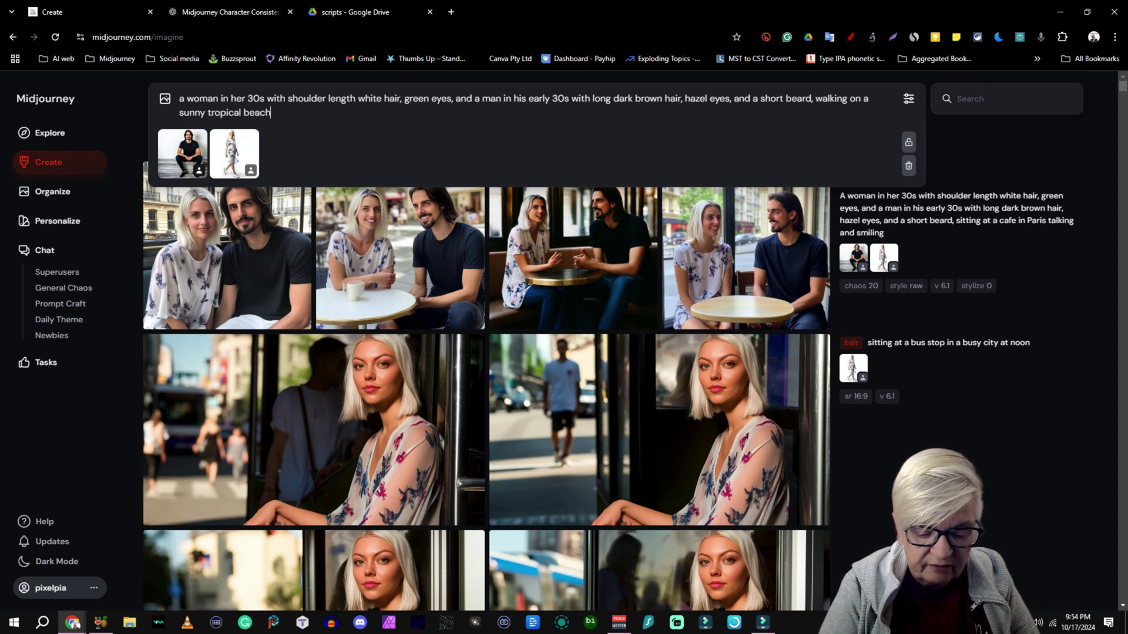
type(", h")
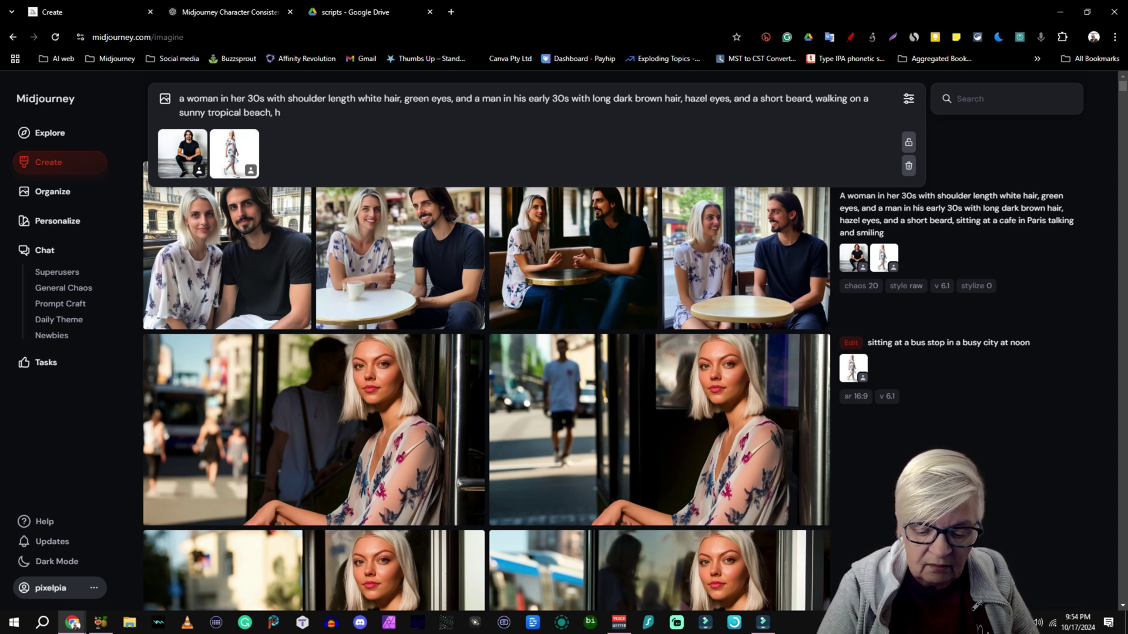
type("olding han")
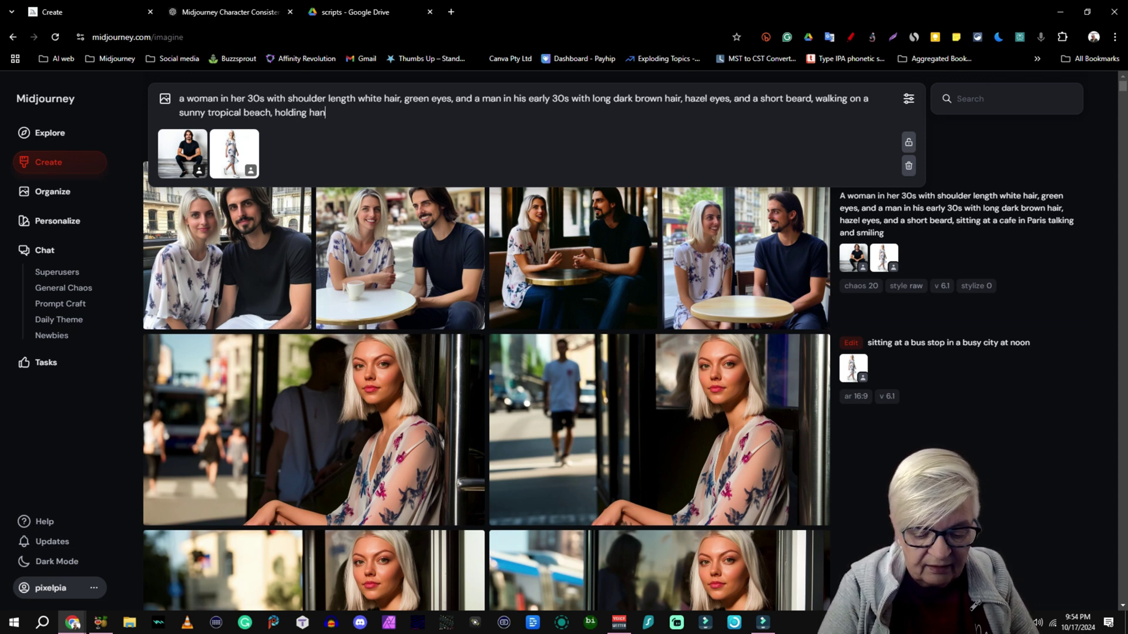
type("ds and smil")
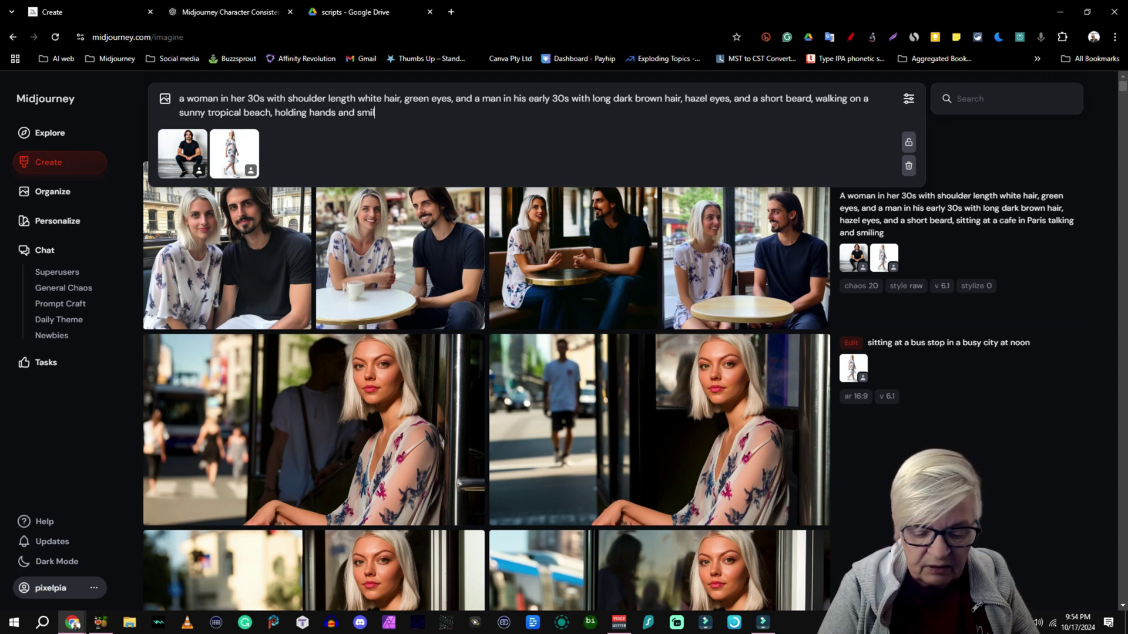
type("ing")
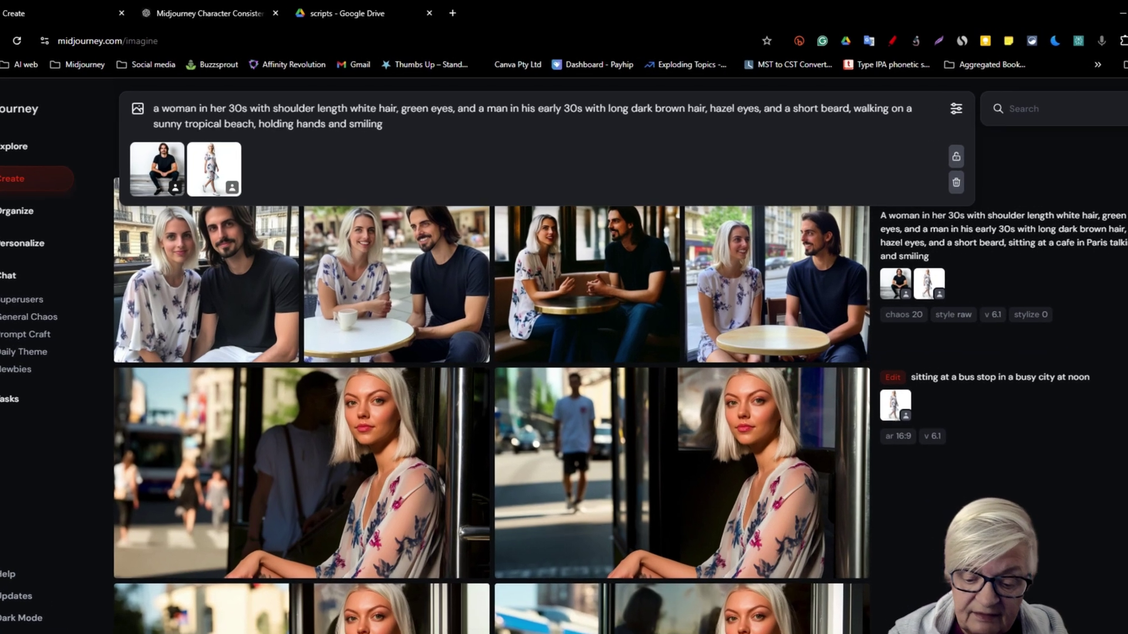
type(" --c")
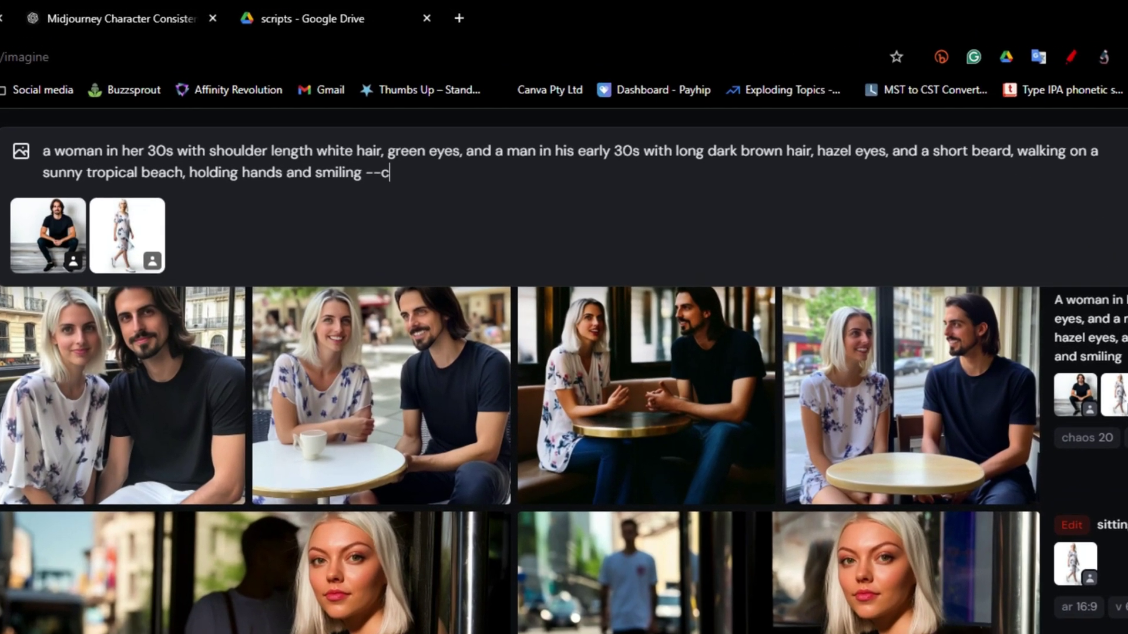
type("w ")
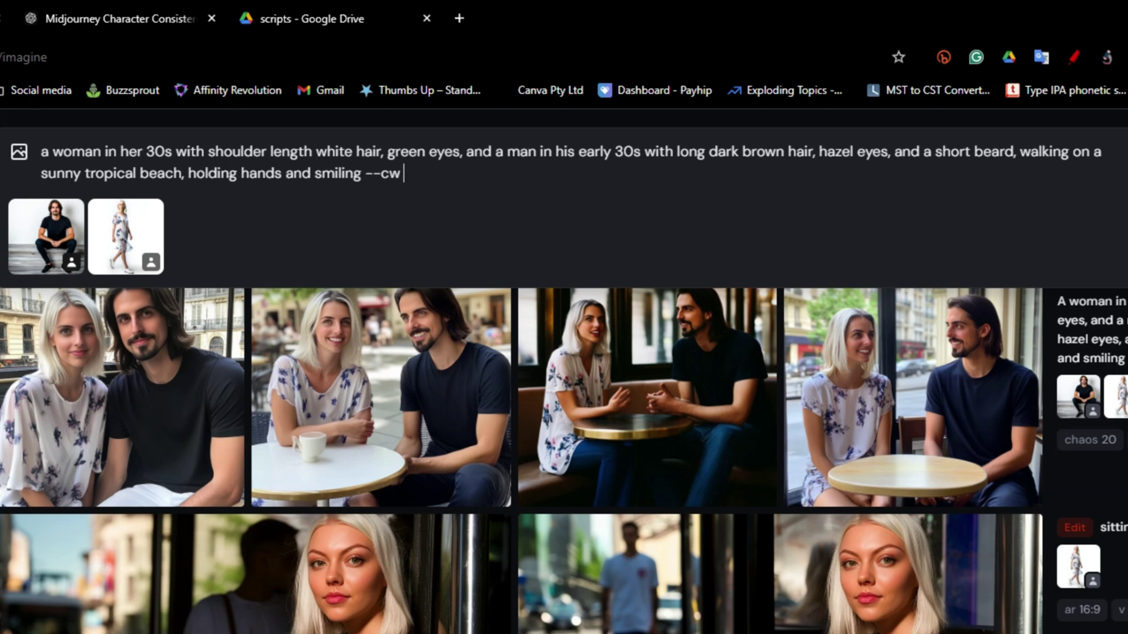
type("50")
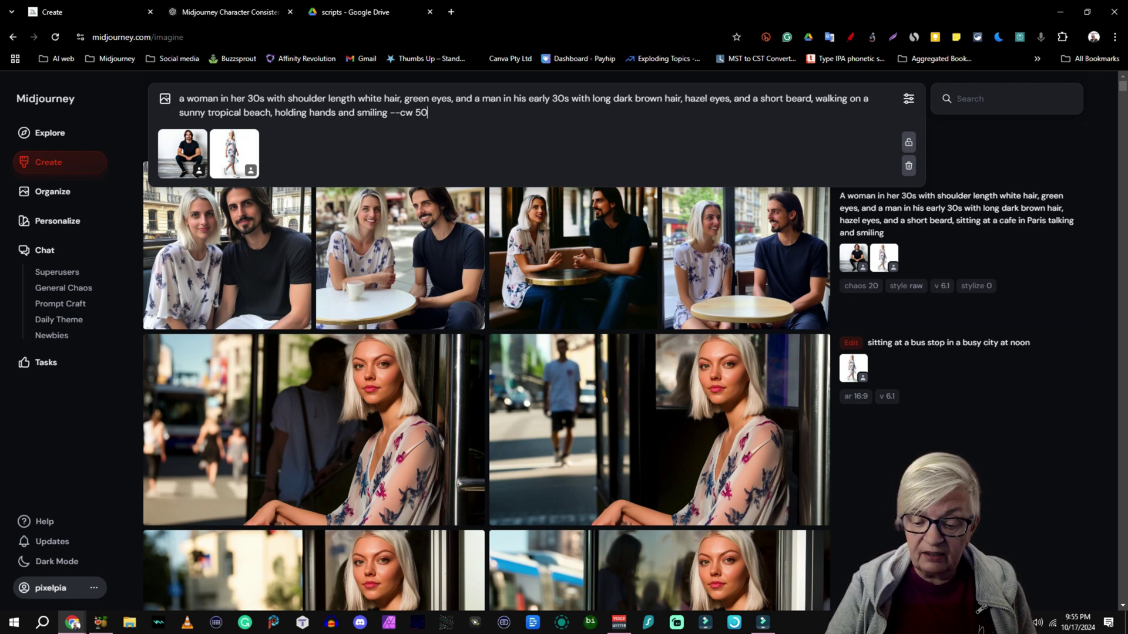
Generate the beach images and view the second and first results full size.
key("Return")
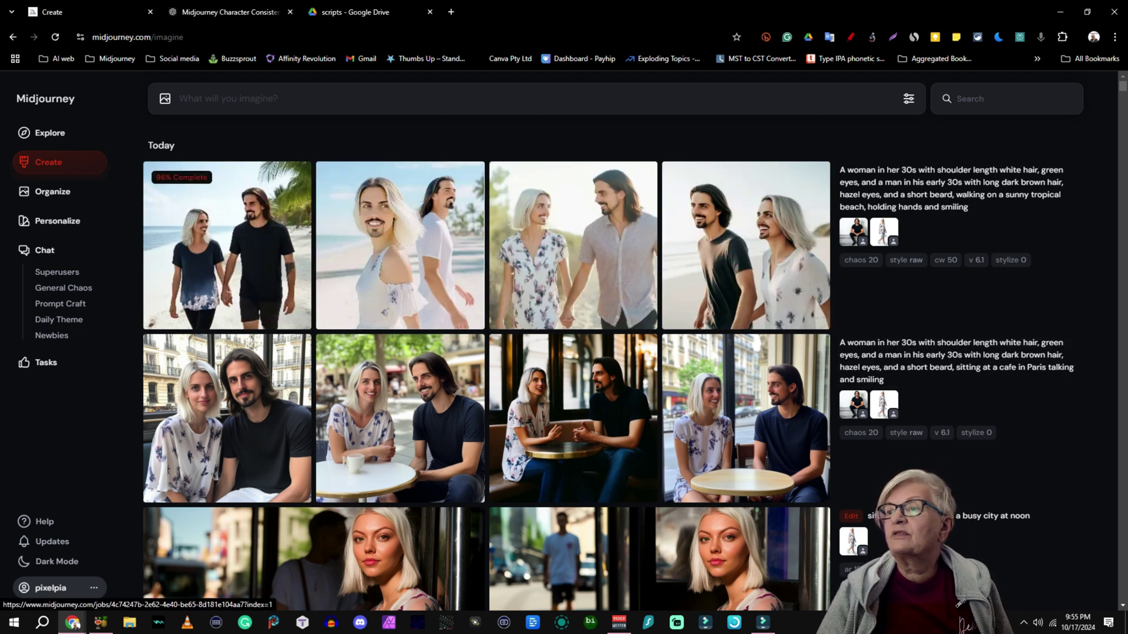
left_click(400, 246)
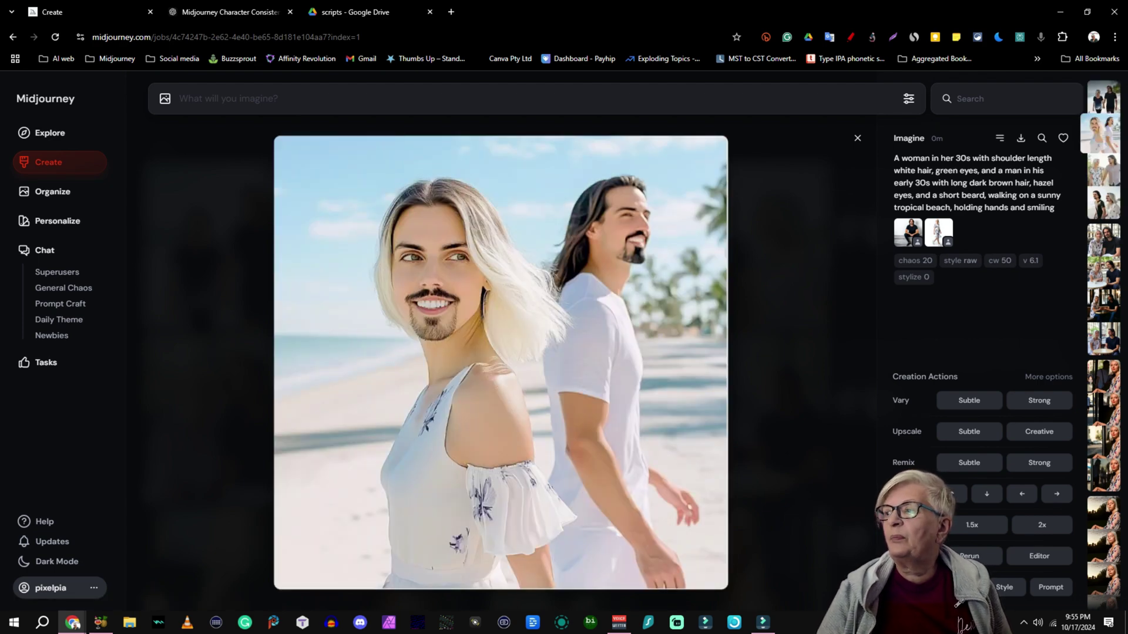
left_click(858, 138)
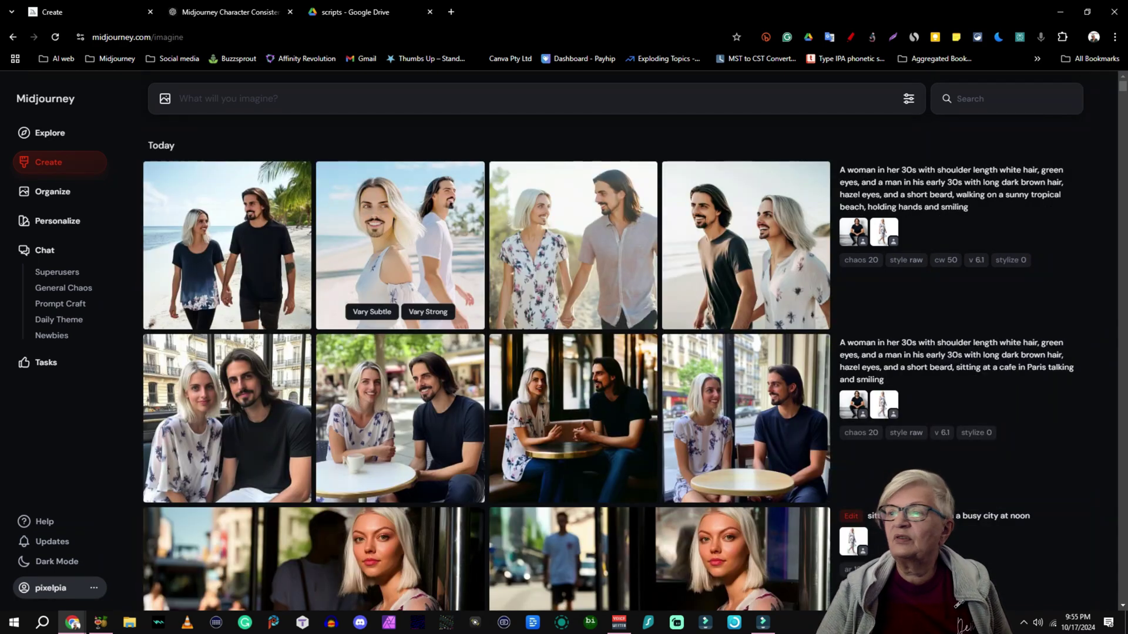
left_click(227, 241)
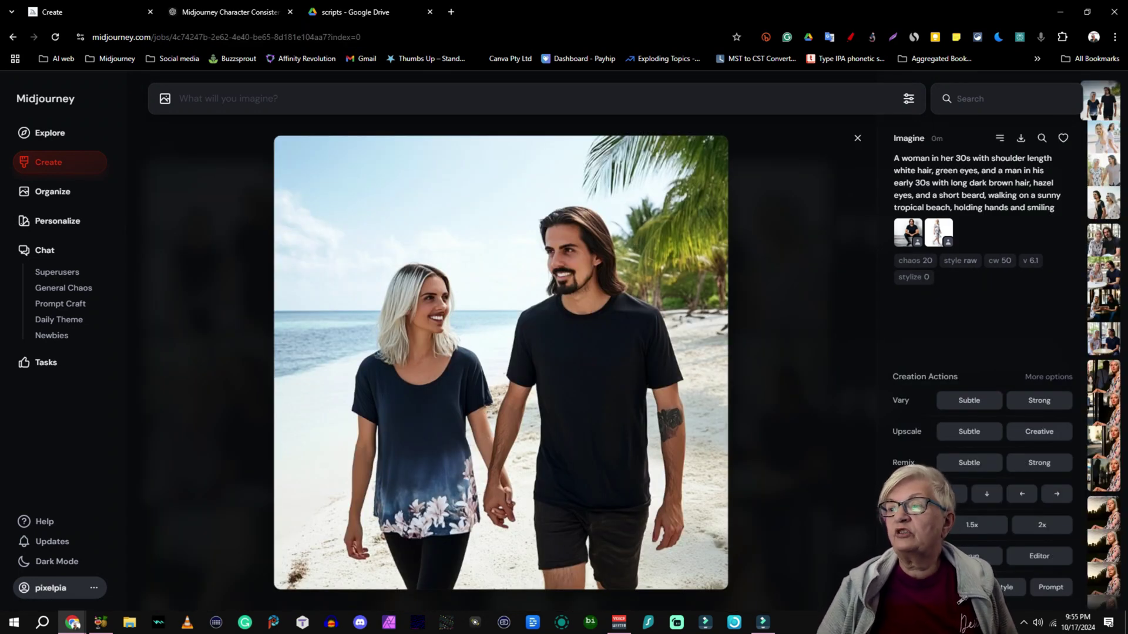
left_click(501, 362)
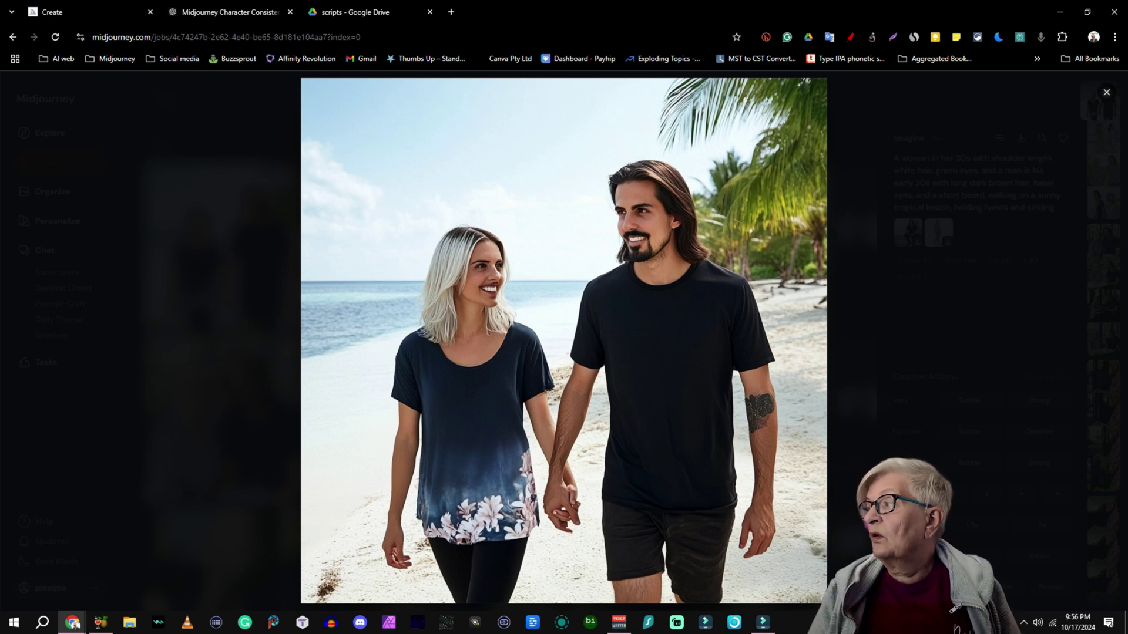
left_click(1106, 92)
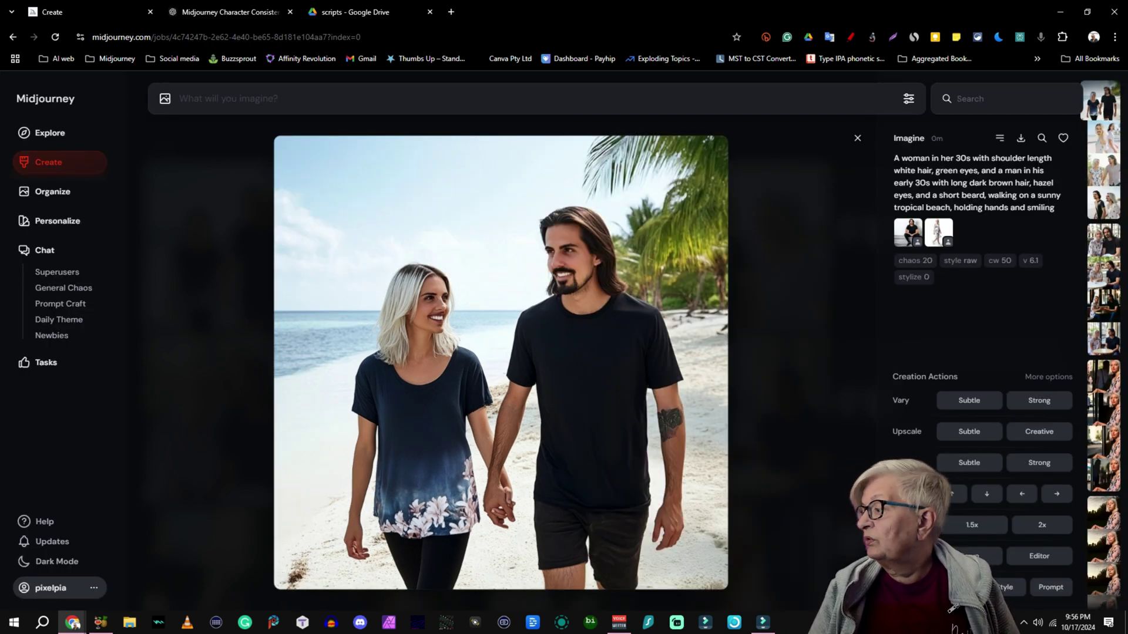
In the editor, erase a small patch over the woman's mouth with a smaller brush.
left_click(1051, 556)
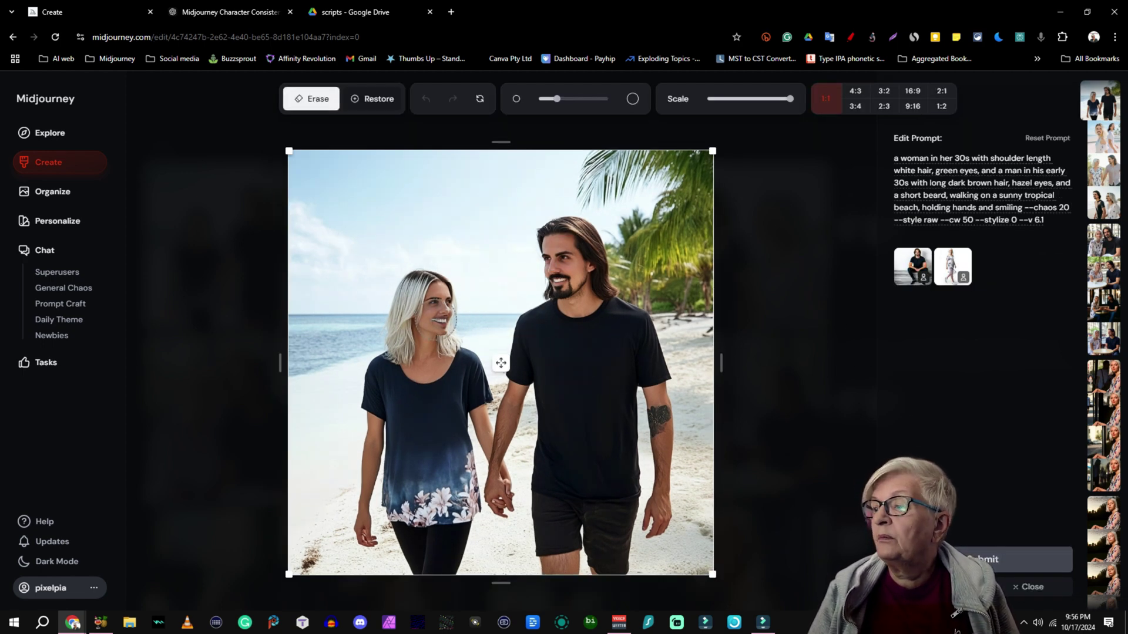
left_click_drag(436, 319, 441, 320)
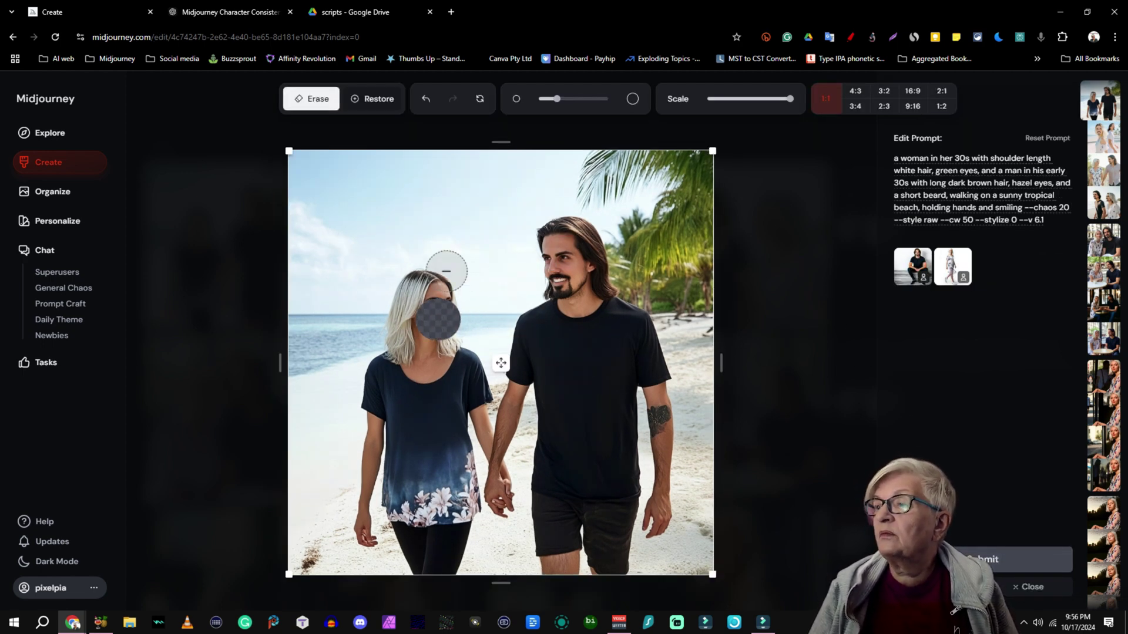
left_click(426, 99)
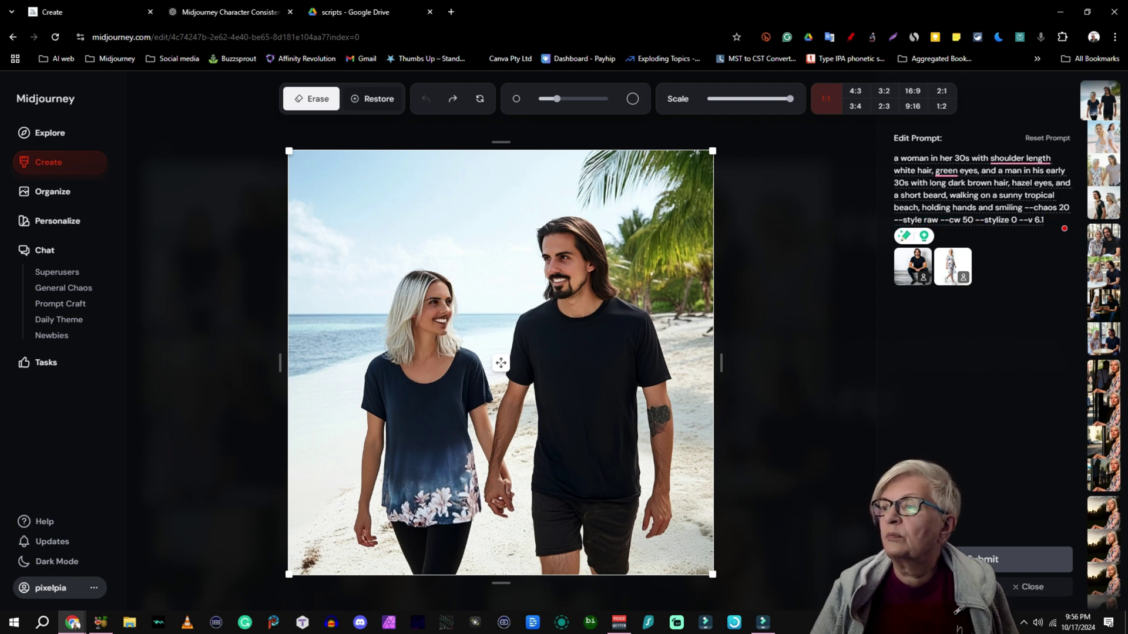
left_click_drag(557, 99, 542, 98)
left_click(437, 318)
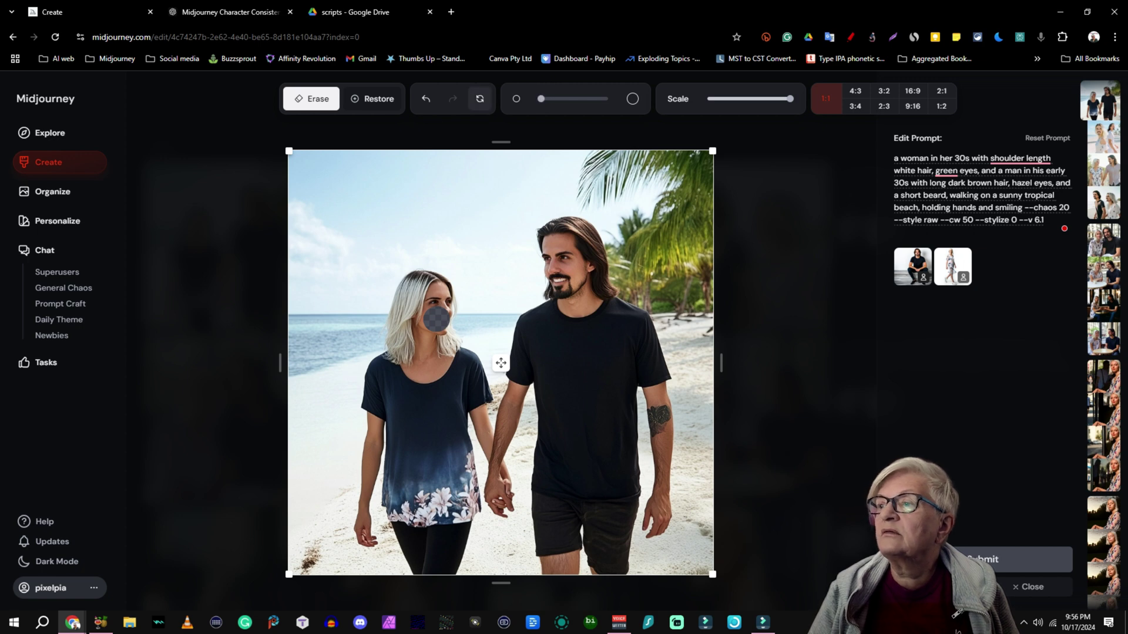
Replace the edit prompt with 'no facial hair' and submit the edit.
key("ctrl+a")
key("BackSpace")
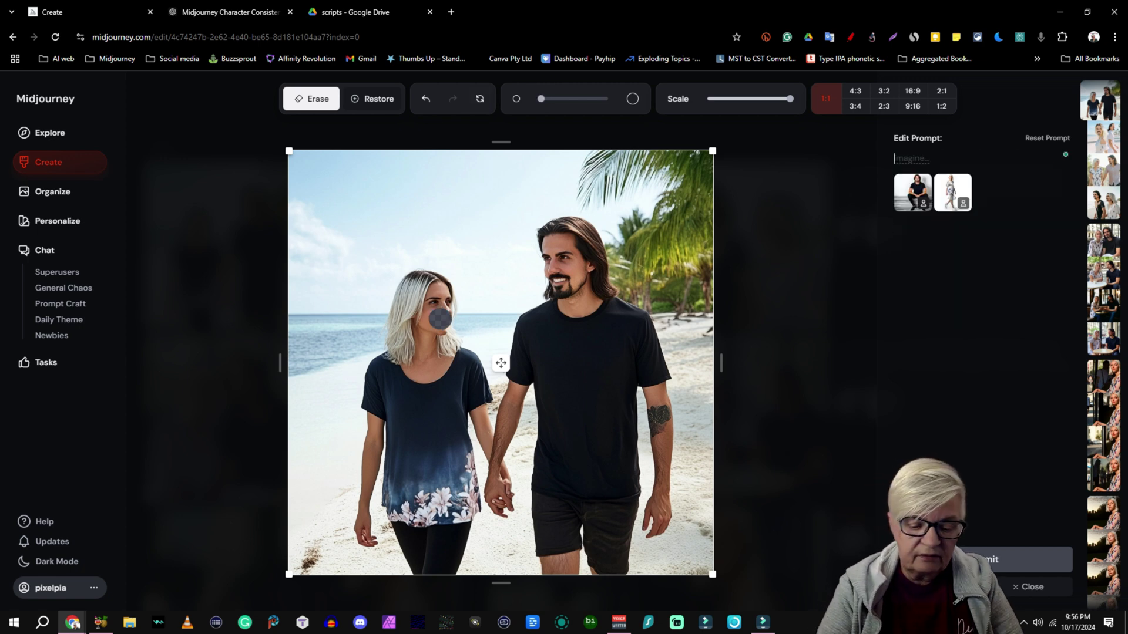
type("no faci")
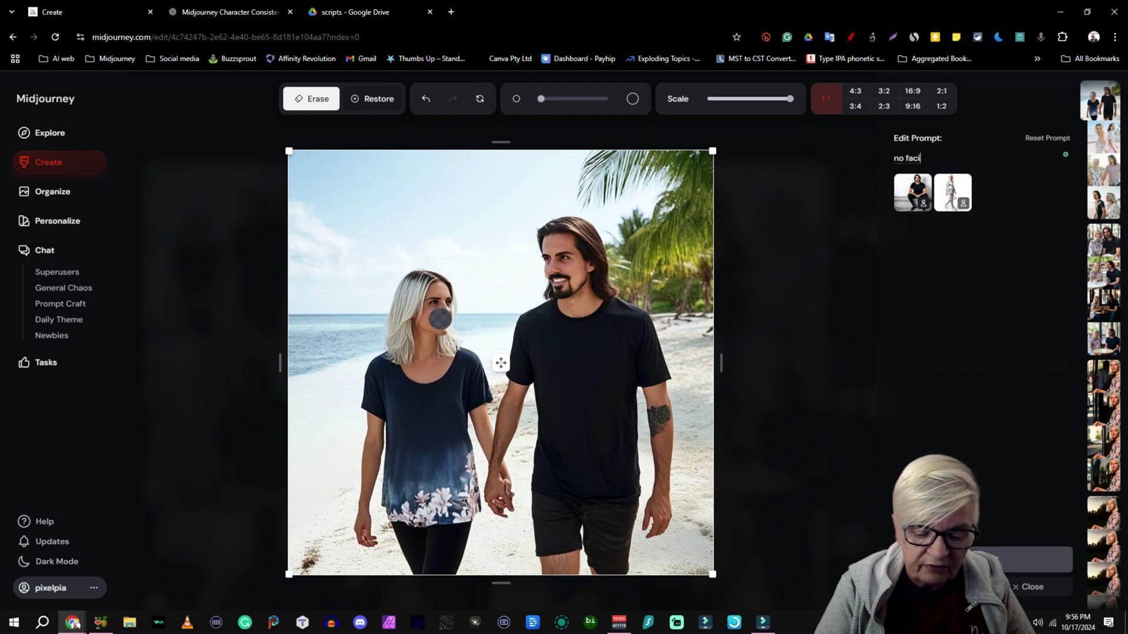
type("al hair")
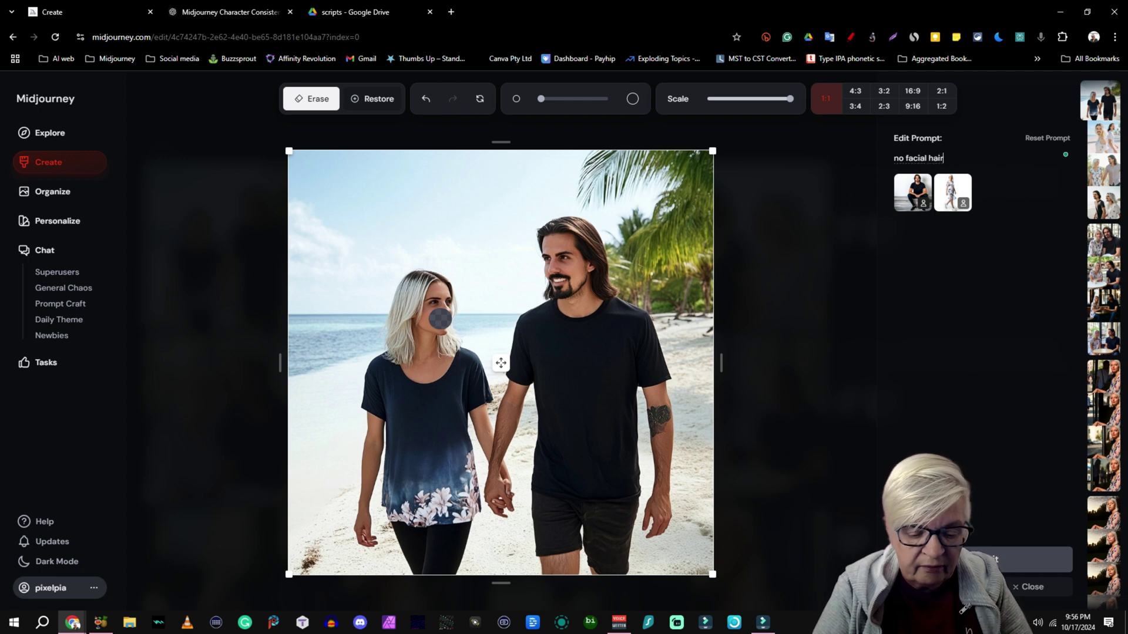
left_click(1054, 559)
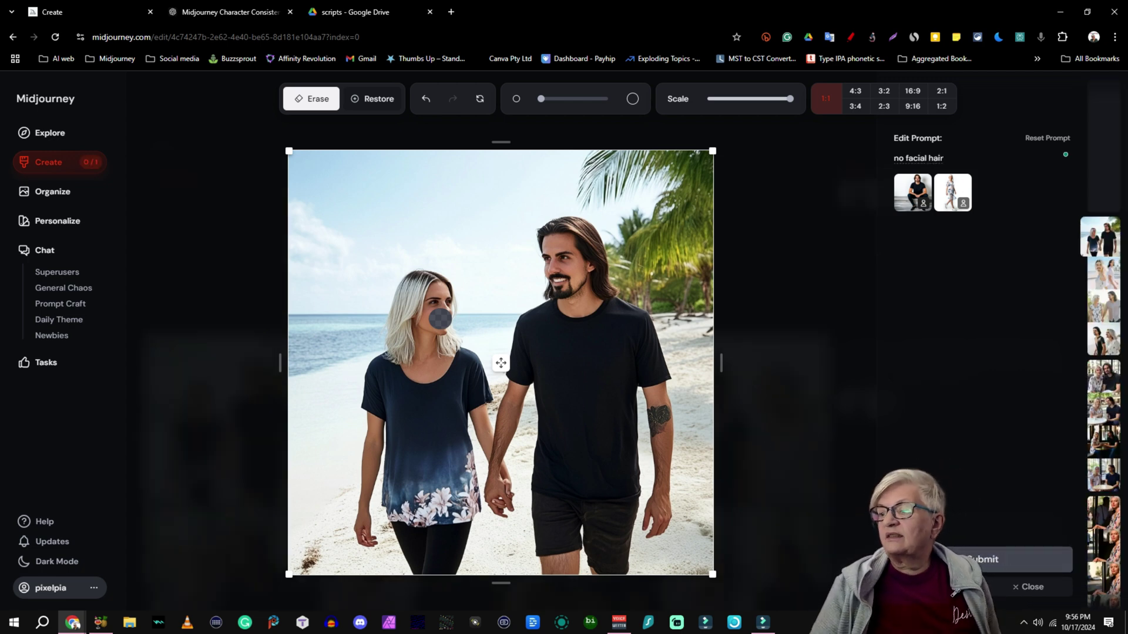
Browse the beach images and the four 'no facial hair' edit results.
left_click(166, 164)
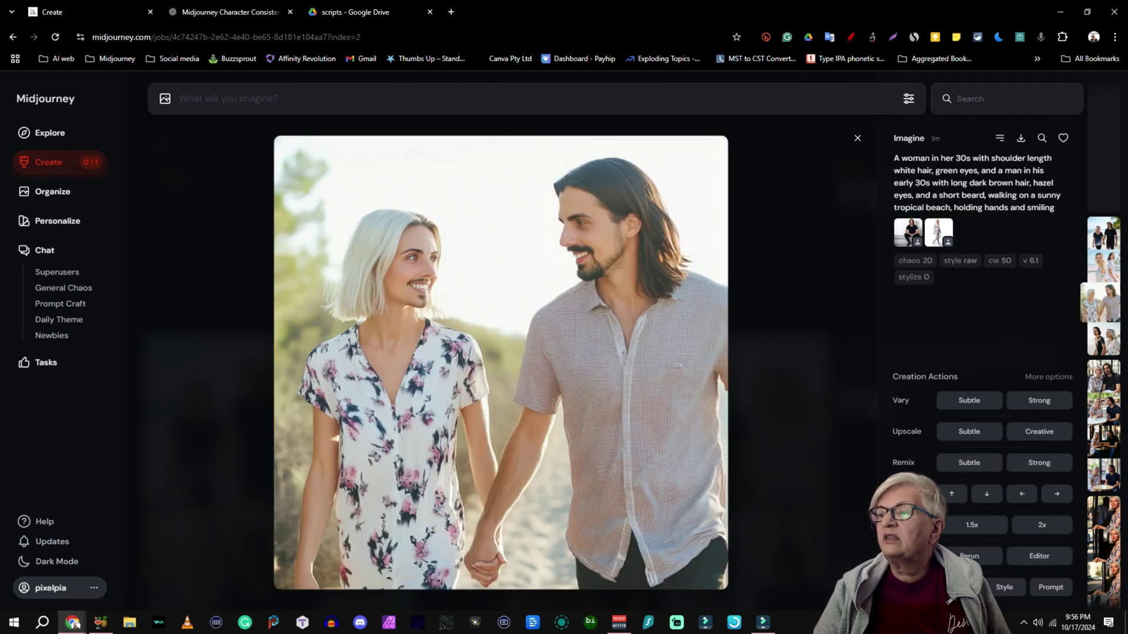
key("Down")
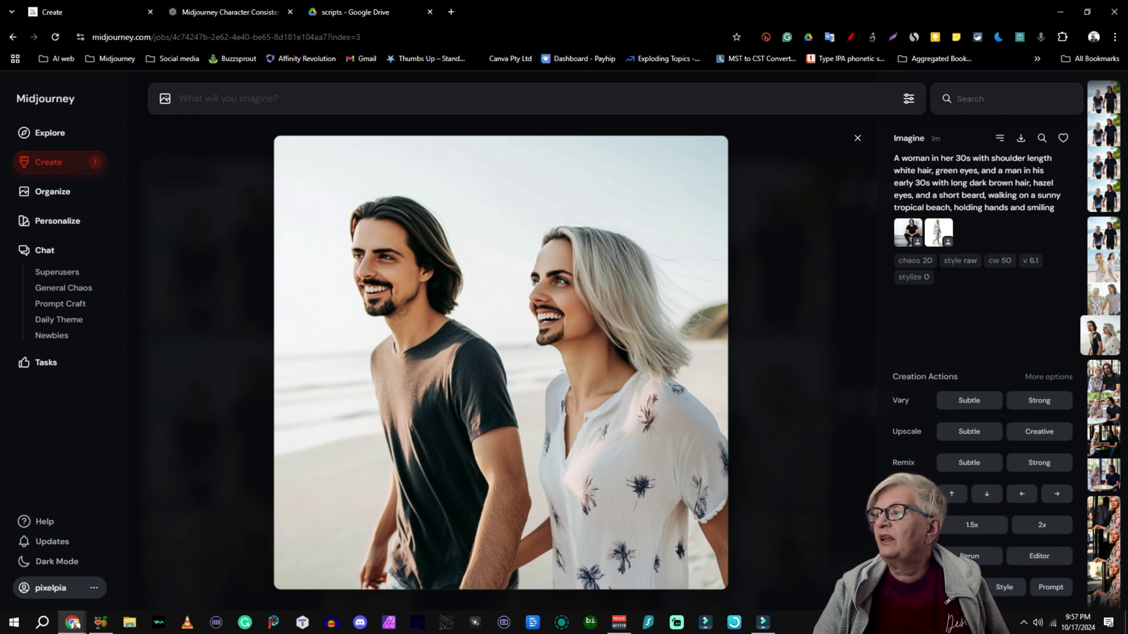
left_click(857, 138)
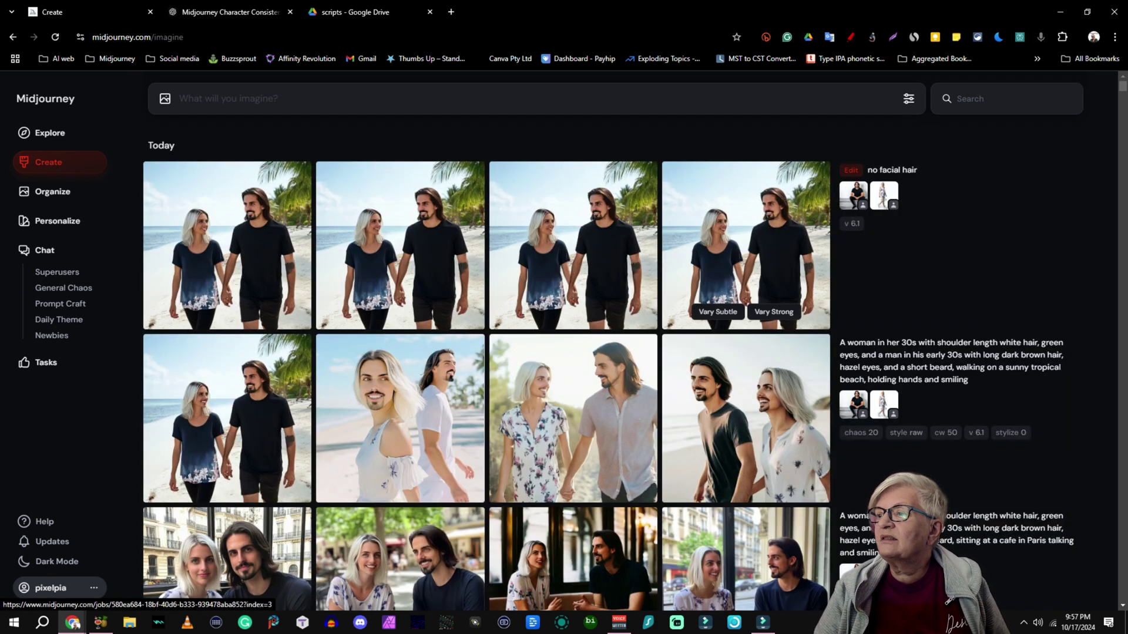
left_click(227, 247)
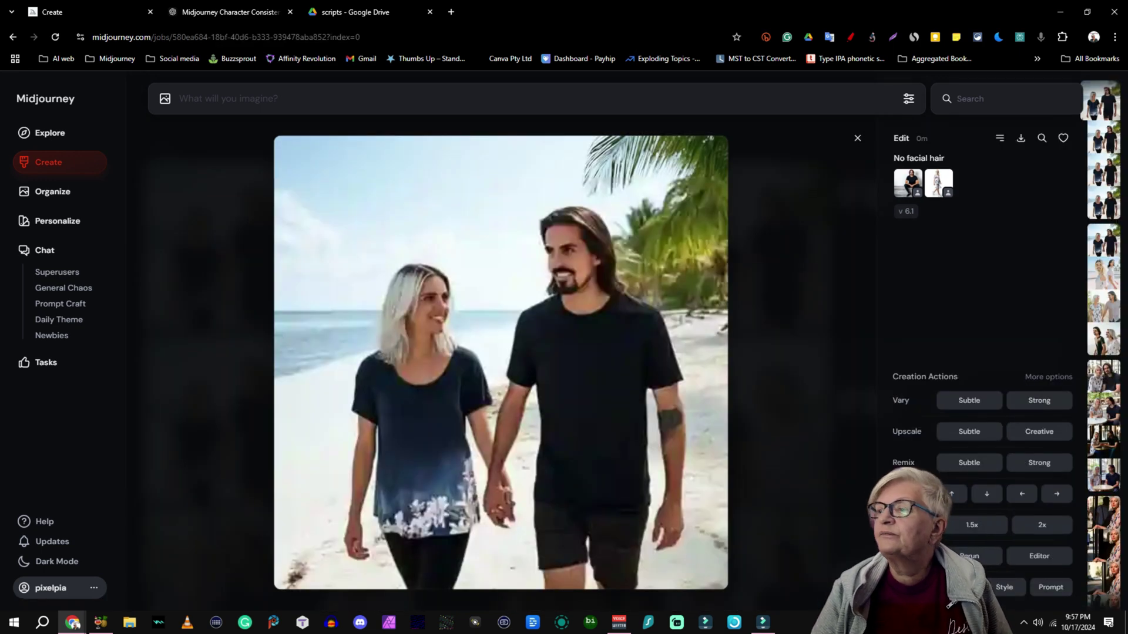
key("Down")
key("Down")
key("Down")
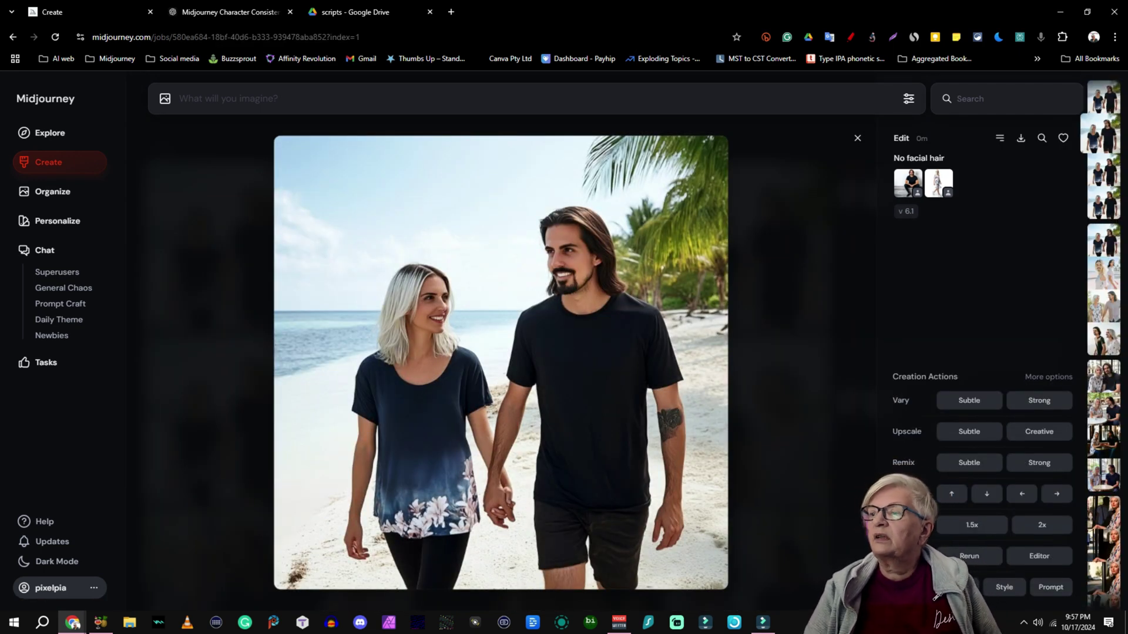
key("Up")
key("Up")
key("Up")
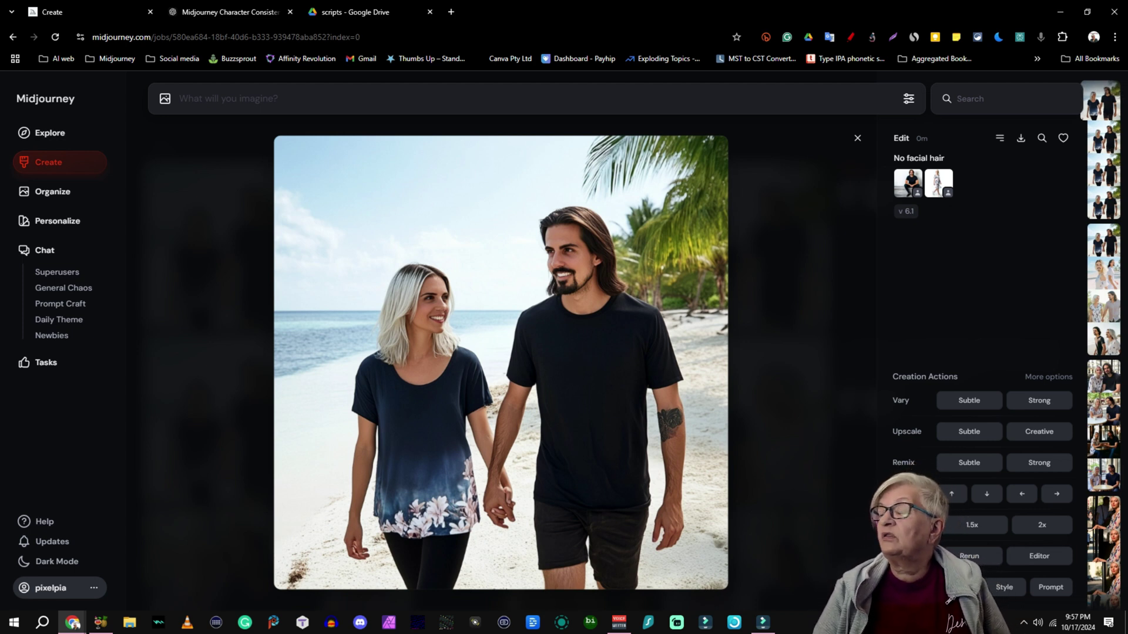
Preview the man's and woman's reference images, then return to the grid of Paris cafe images.
left_click(908, 183)
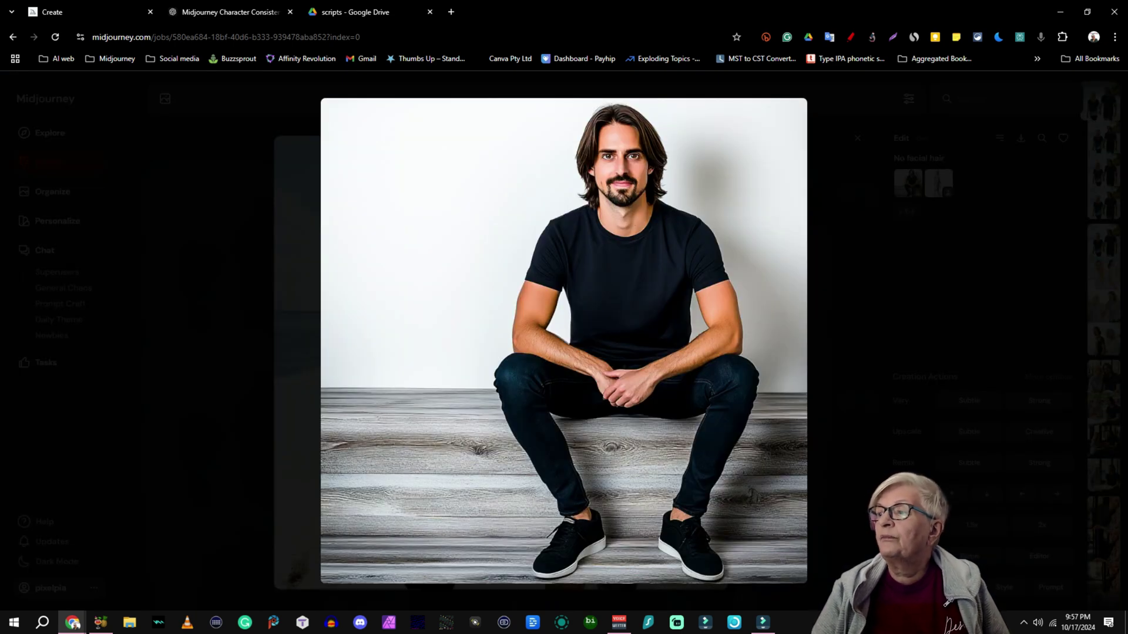
key("Right")
key("Escape")
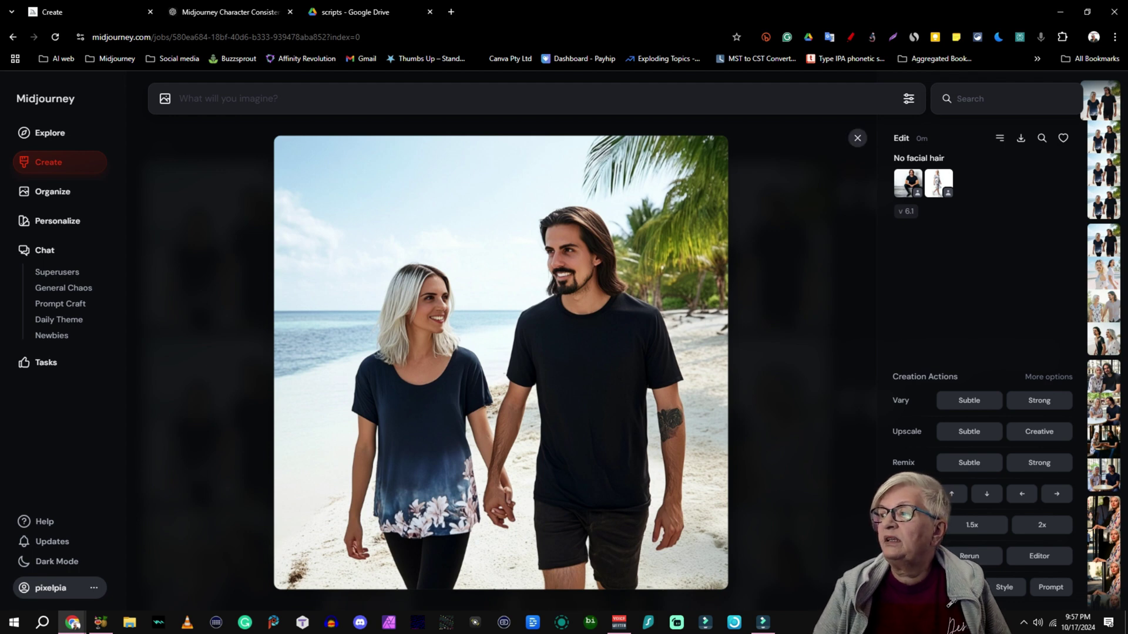
left_click(857, 138)
scroll(209, 360, "down", 4)
left_click(209, 361)
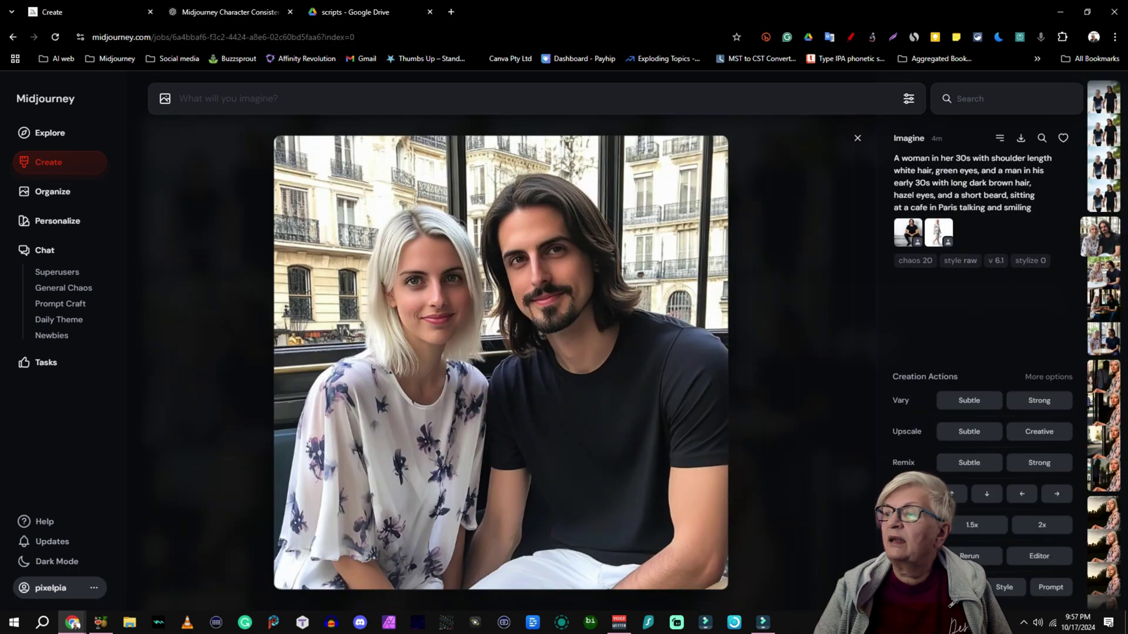